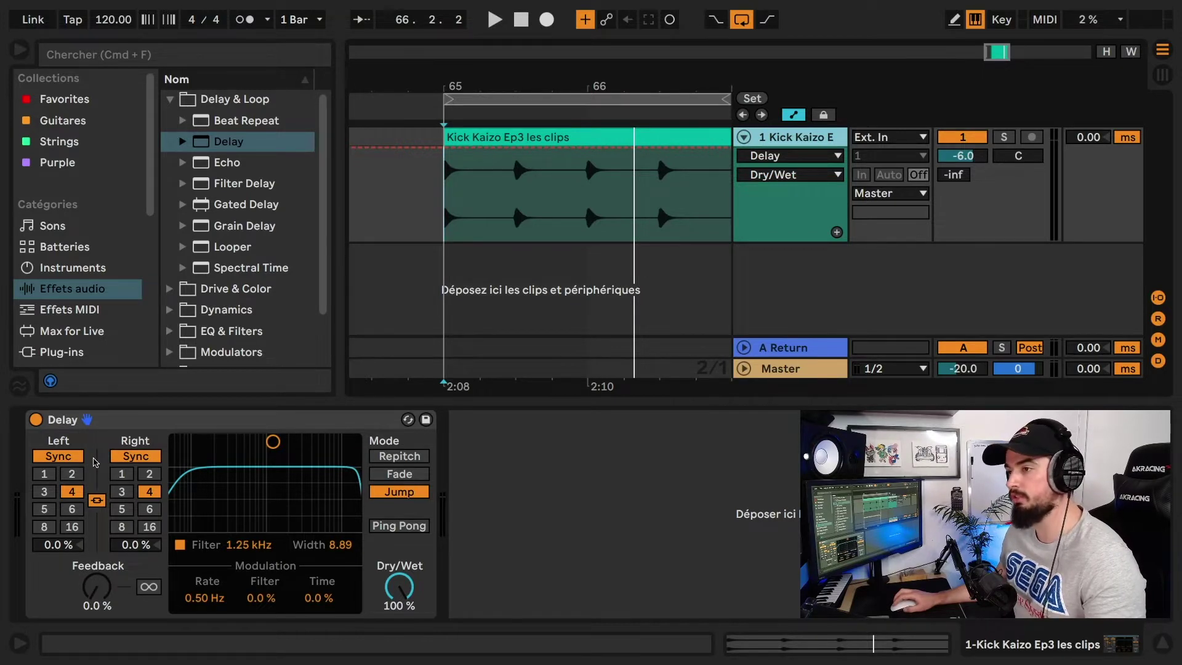
- Switch the Delay to free time at 145 ms, and set its unlinked right channel to 13.5 ms
{"action": "left_click", "coordinate": [58, 456]}
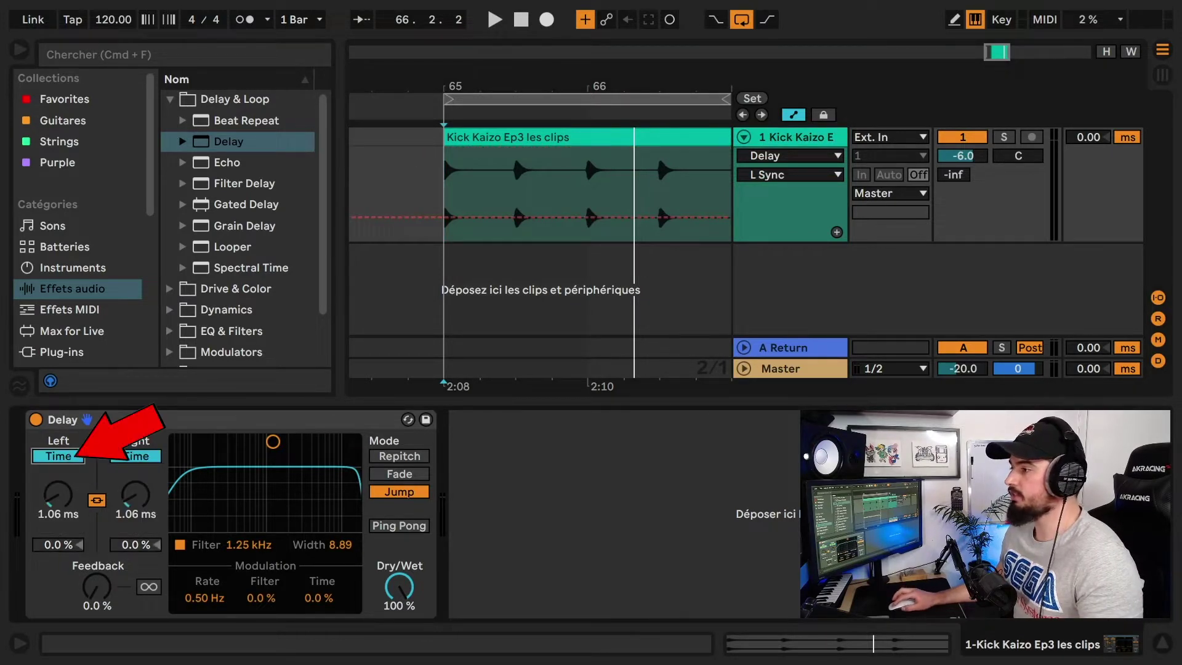
{"action": "mouse_move", "coordinate": [59, 500]}
{"action": "left_mouse_down"}
{"action": "mouse_move", "coordinate": [60, 443]}
{"action": "mouse_move", "coordinate": [59, 486]}
{"action": "left_mouse_up"}
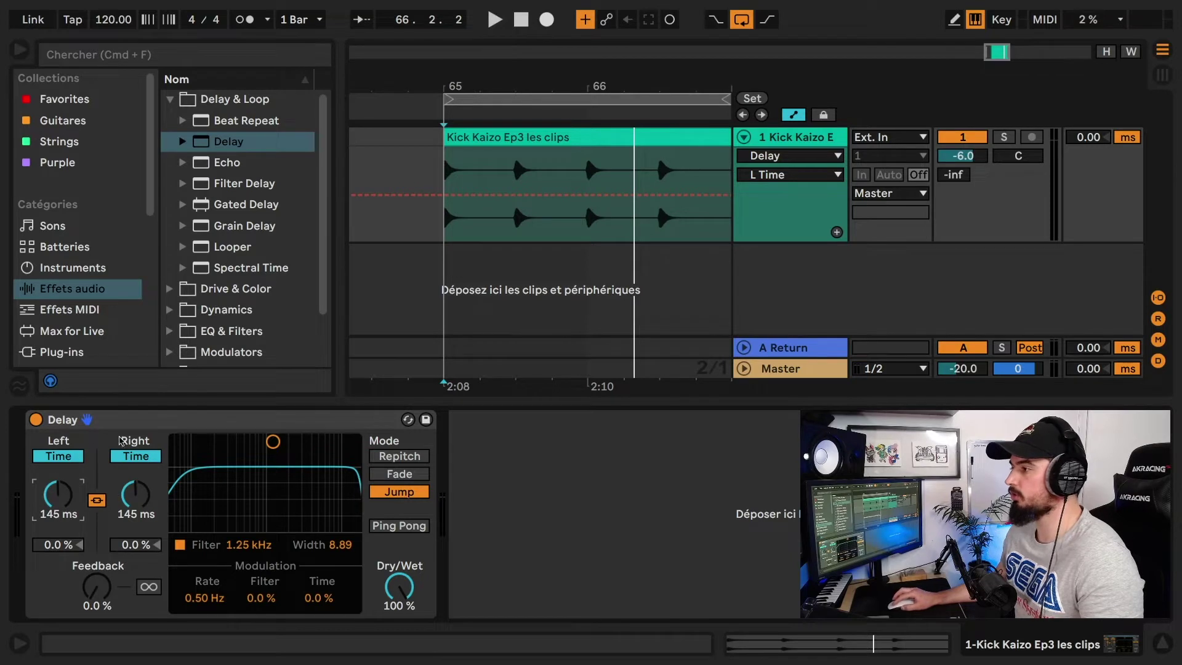
{"action": "left_click", "coordinate": [97, 500]}
{"action": "left_click", "coordinate": [135, 456]}
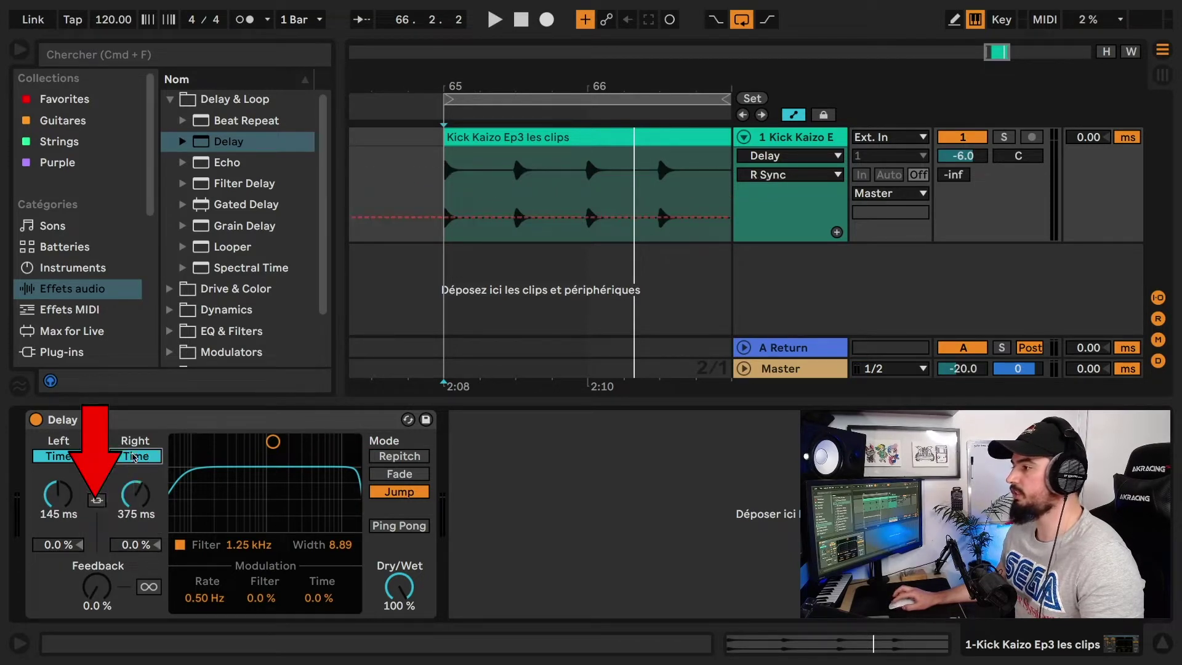
{"action": "left_click_drag", "start_coordinate": [135, 493], "coordinate": [111, 521]}
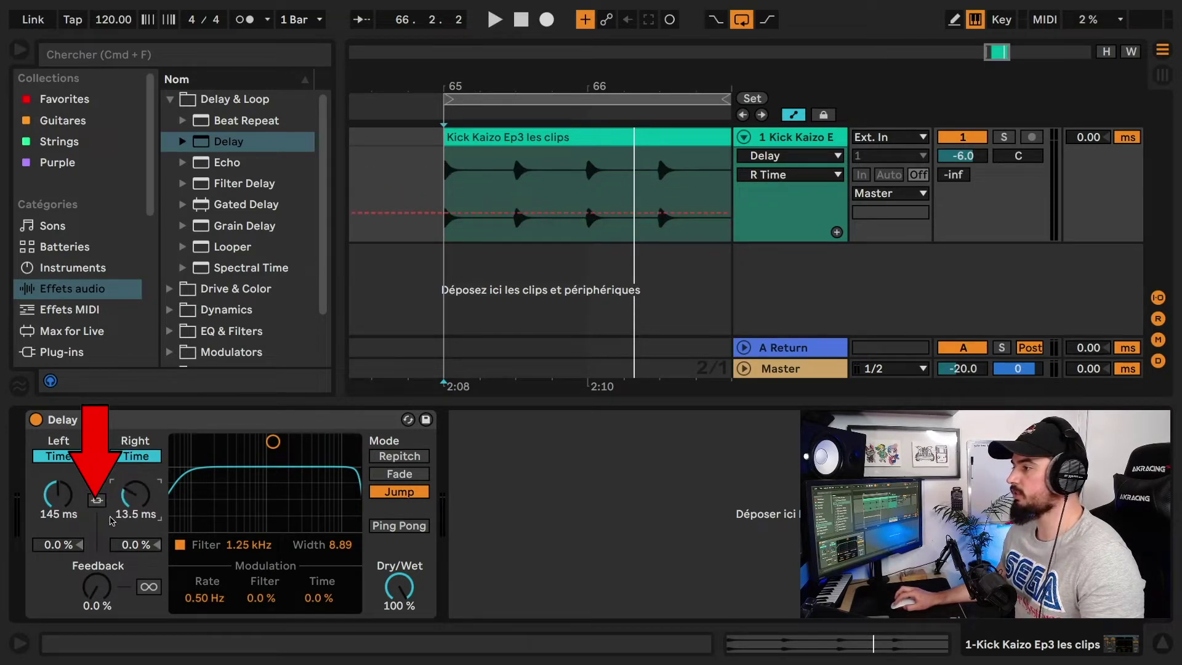
- Relink the two delay channels and sync them to the tempo at 4 sixteenths
{"action": "left_click", "coordinate": [97, 499]}
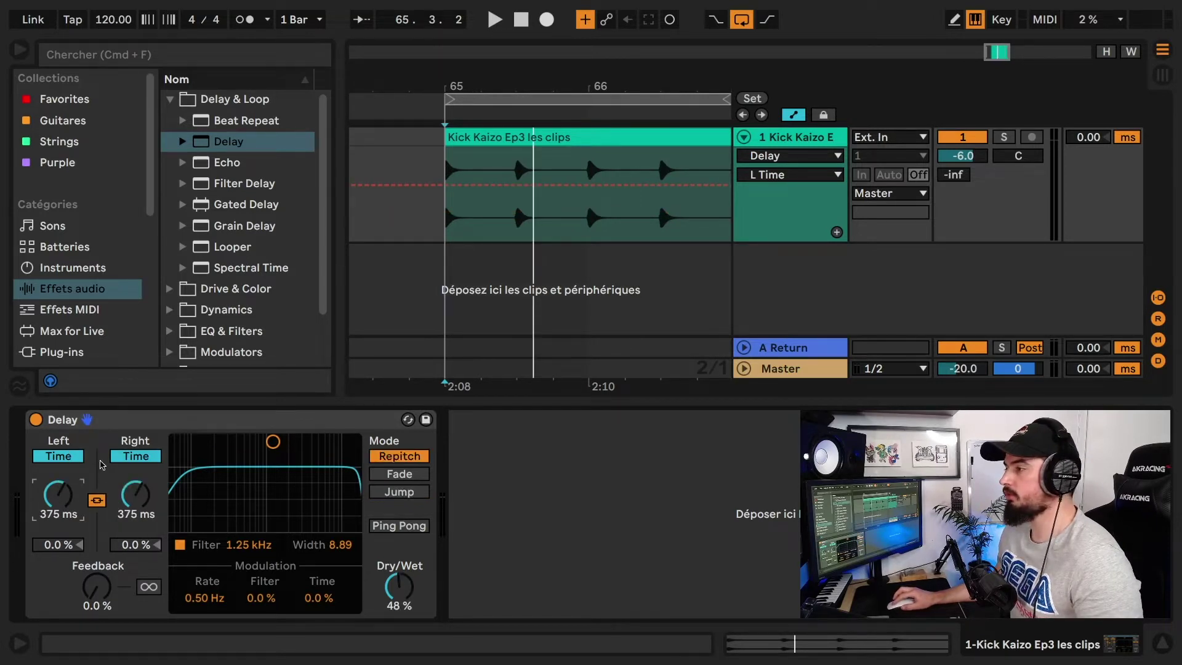
{"action": "left_click", "coordinate": [58, 456]}
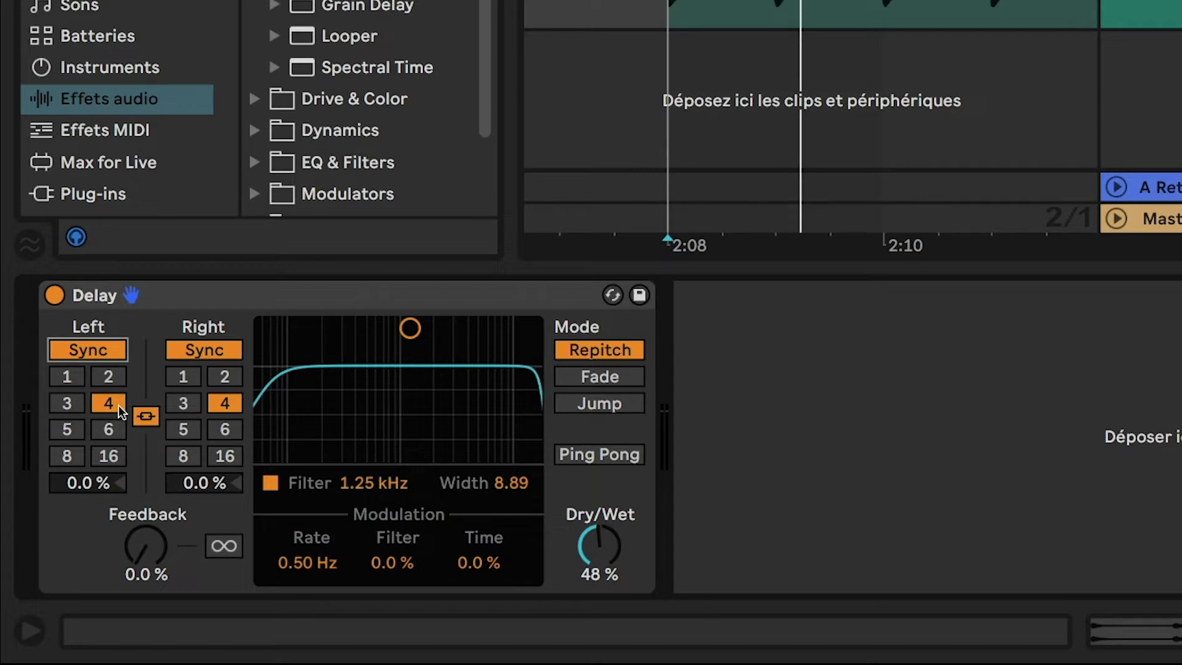
{"action": "left_click", "coordinate": [109, 380]}
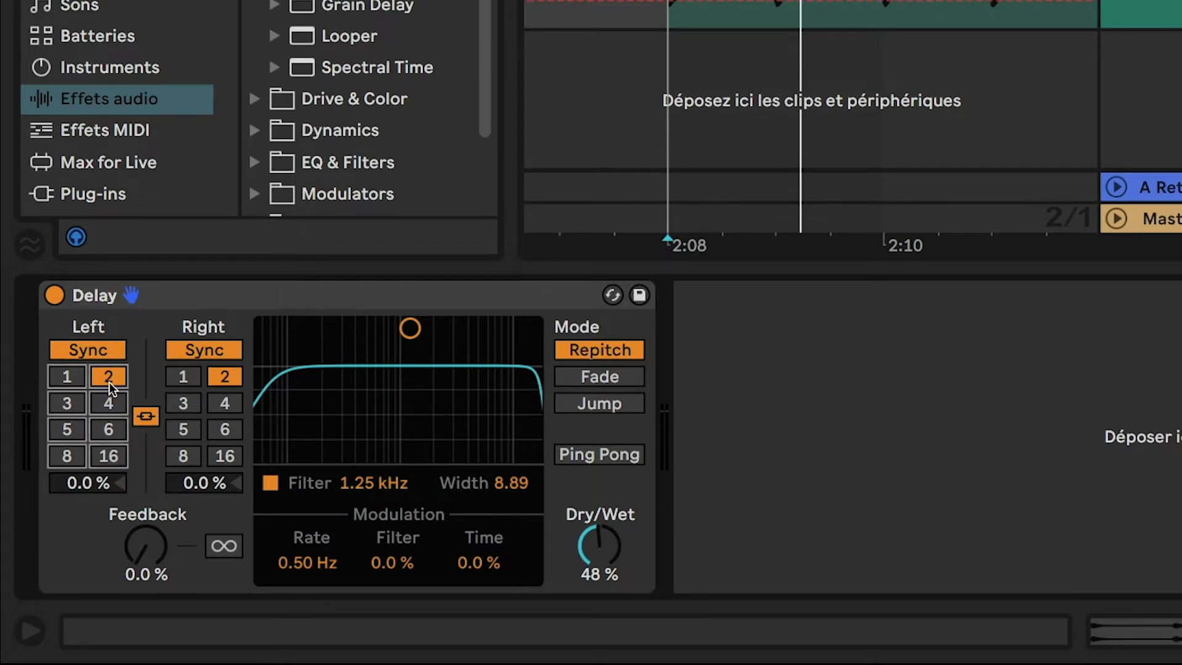
{"action": "left_click", "coordinate": [109, 401]}
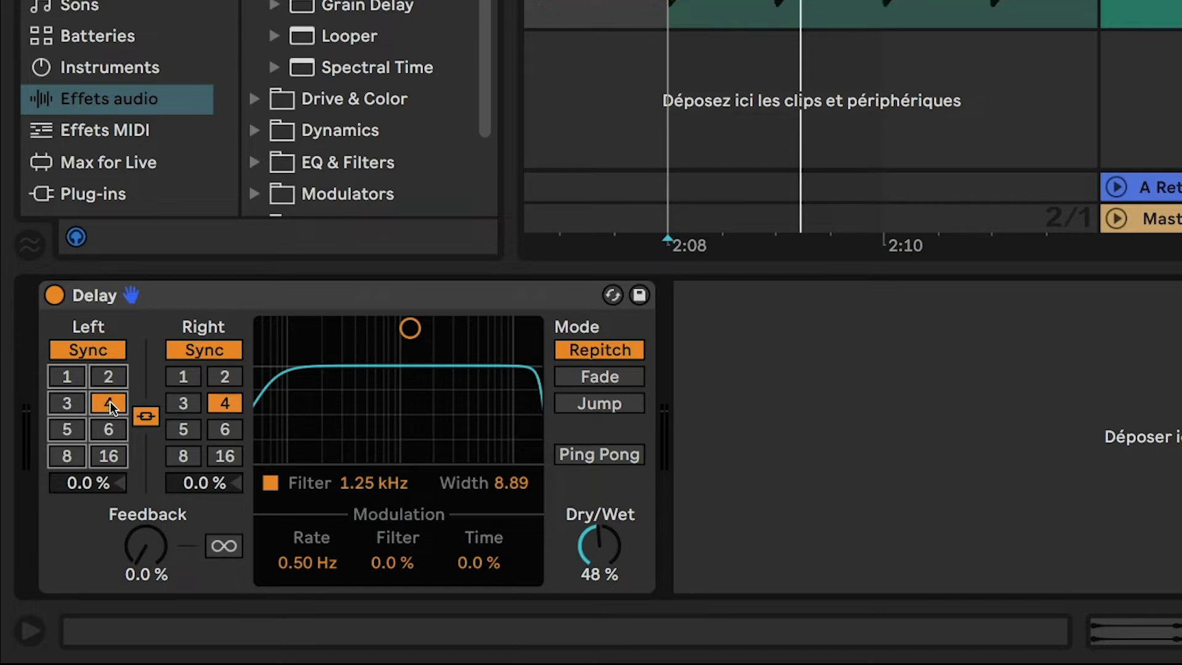
- Unlink the delay channels and set the right one to a tempo-synced 2 sixteenths, auditioning the loop
{"action": "left_click", "coordinate": [145, 414]}
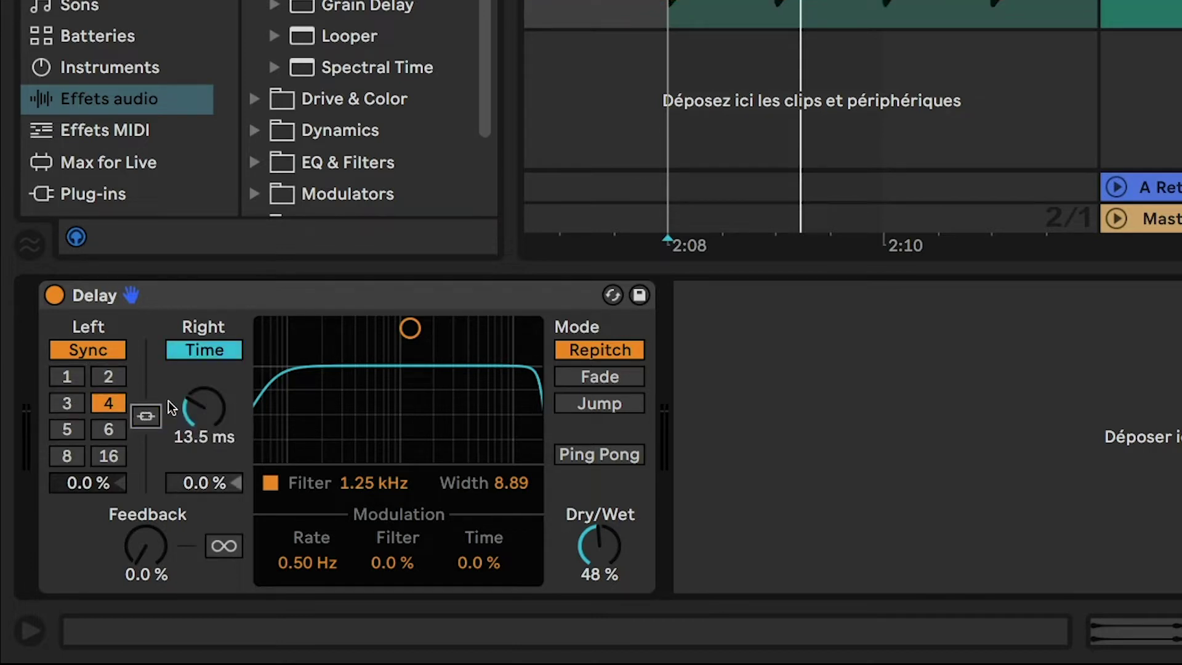
{"action": "left_click", "coordinate": [175, 349]}
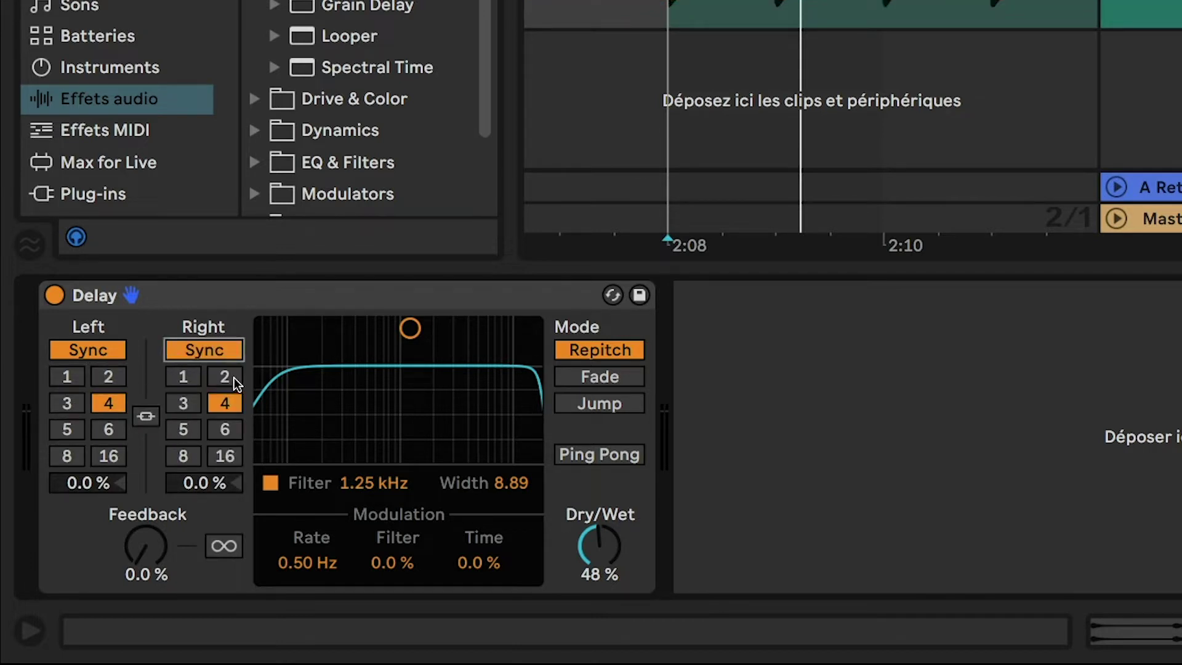
{"action": "left_click", "coordinate": [216, 381]}
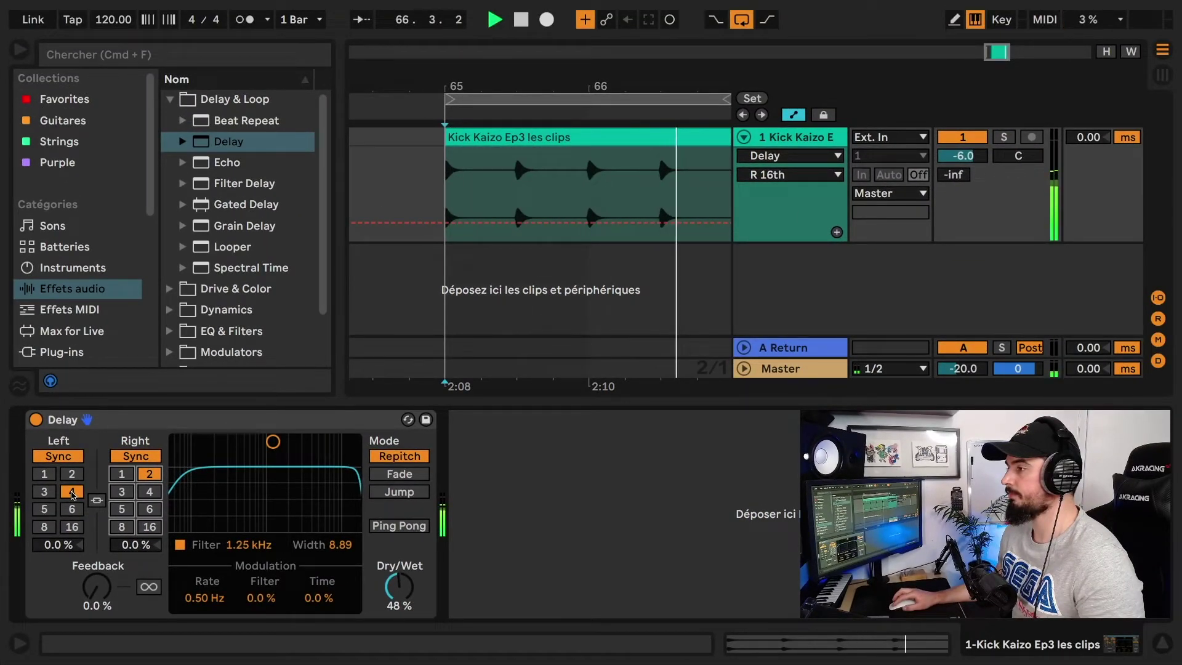
{"action": "key", "text": "space"}
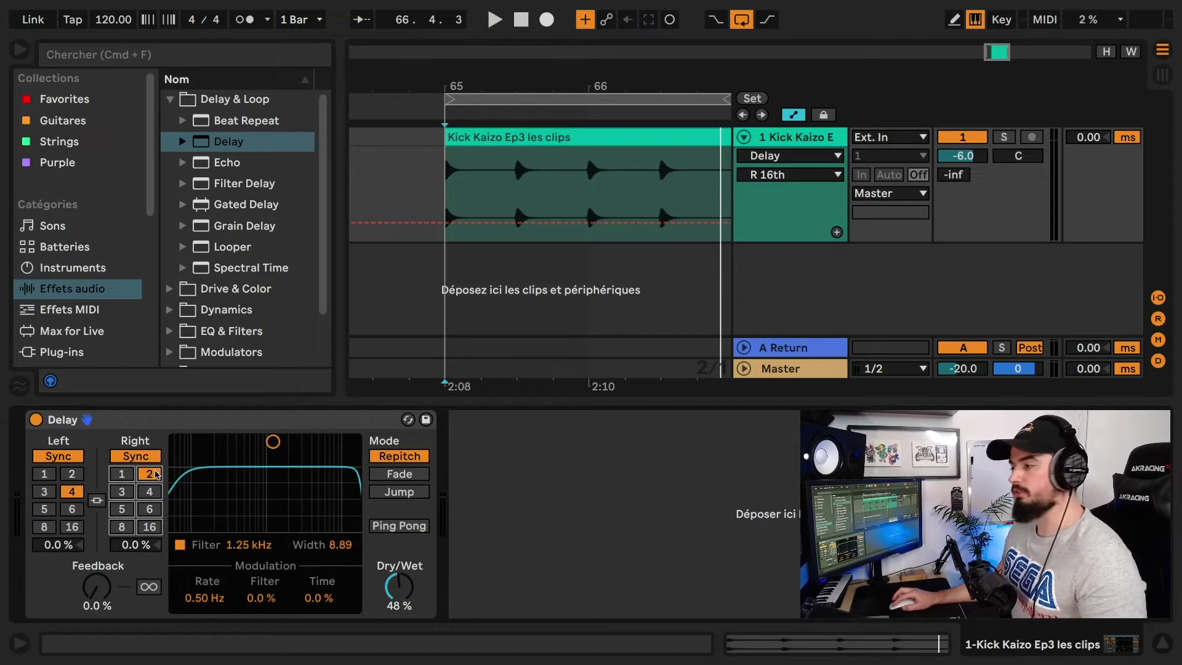
- Set the right channel's delay to 4 sixteenths and link it to the left channel
{"action": "left_click", "coordinate": [152, 495]}
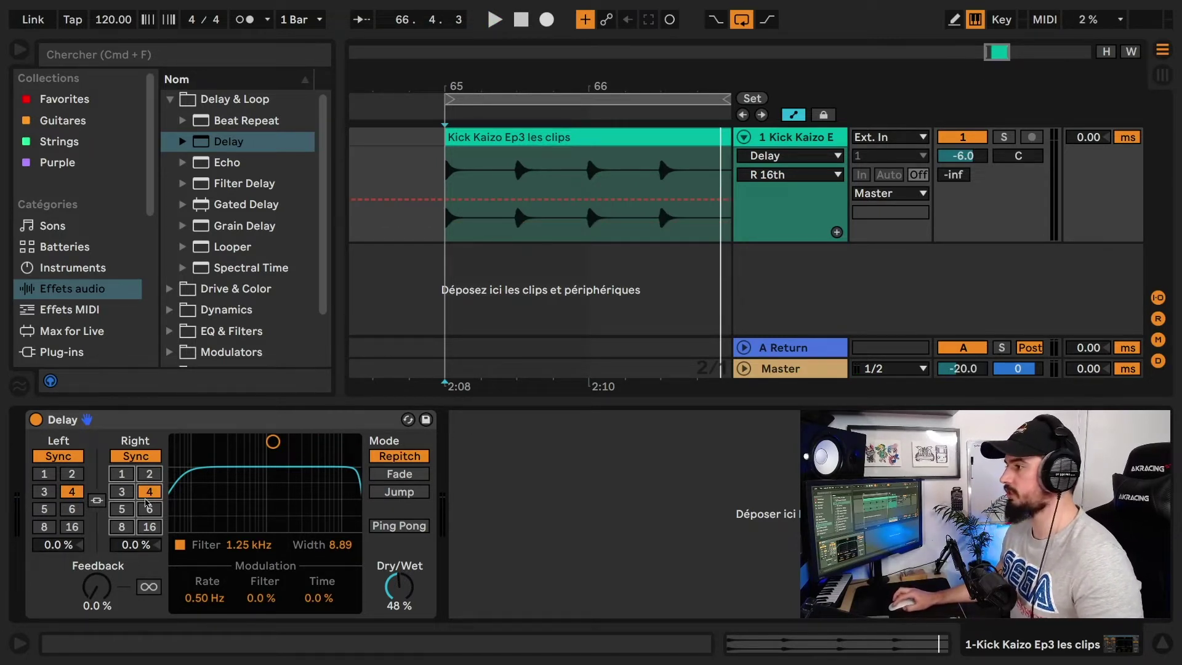
{"action": "left_click", "coordinate": [97, 501]}
{"action": "left_click", "coordinate": [98, 503]}
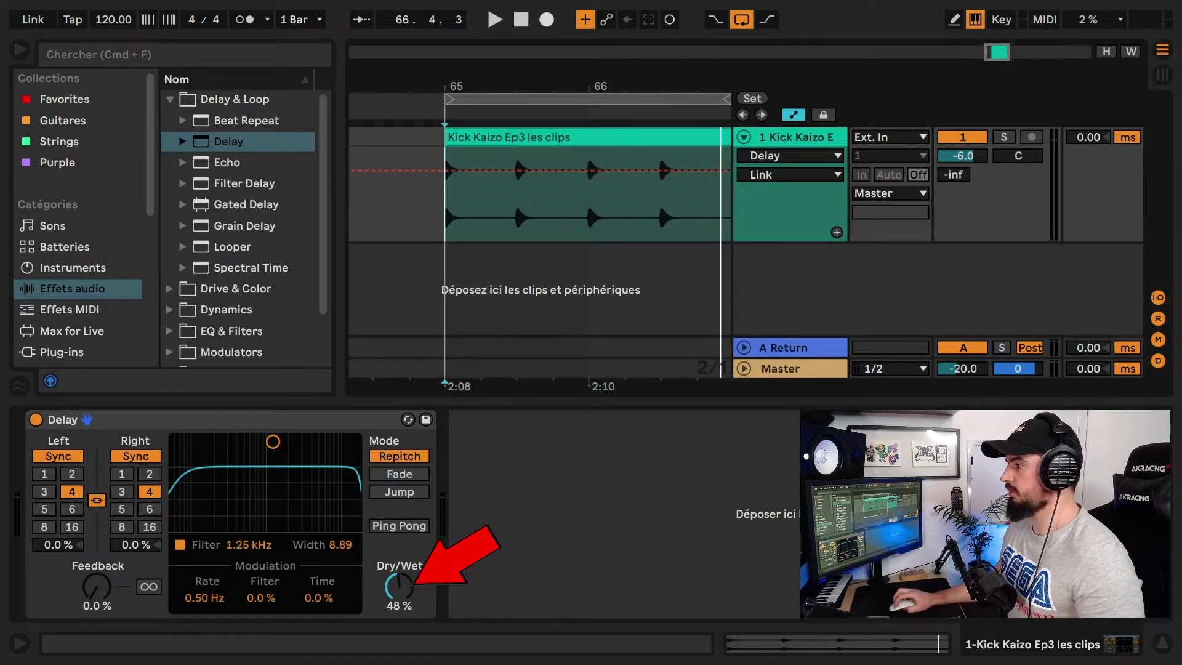
- Set the Delay's Dry/Wet to 100% and duplicate the kick track
{"action": "left_click_drag", "start_coordinate": [399, 588], "coordinate": [399, 542]}
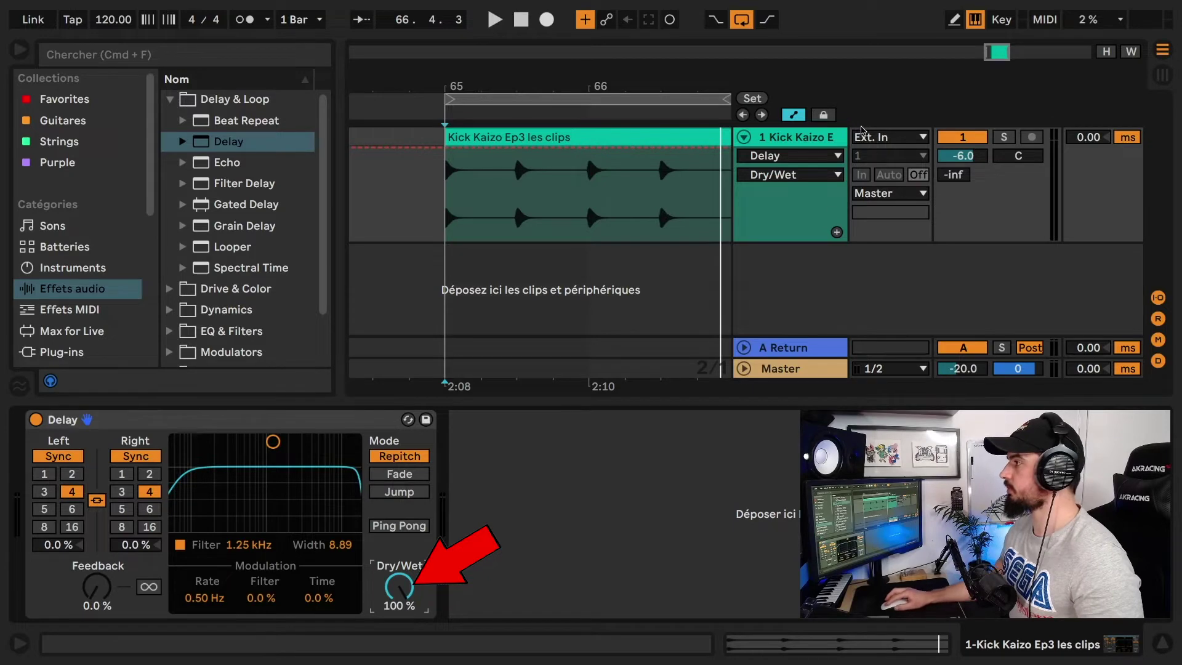
{"action": "left_click", "coordinate": [799, 134]}
{"action": "key", "text": "super+d"}
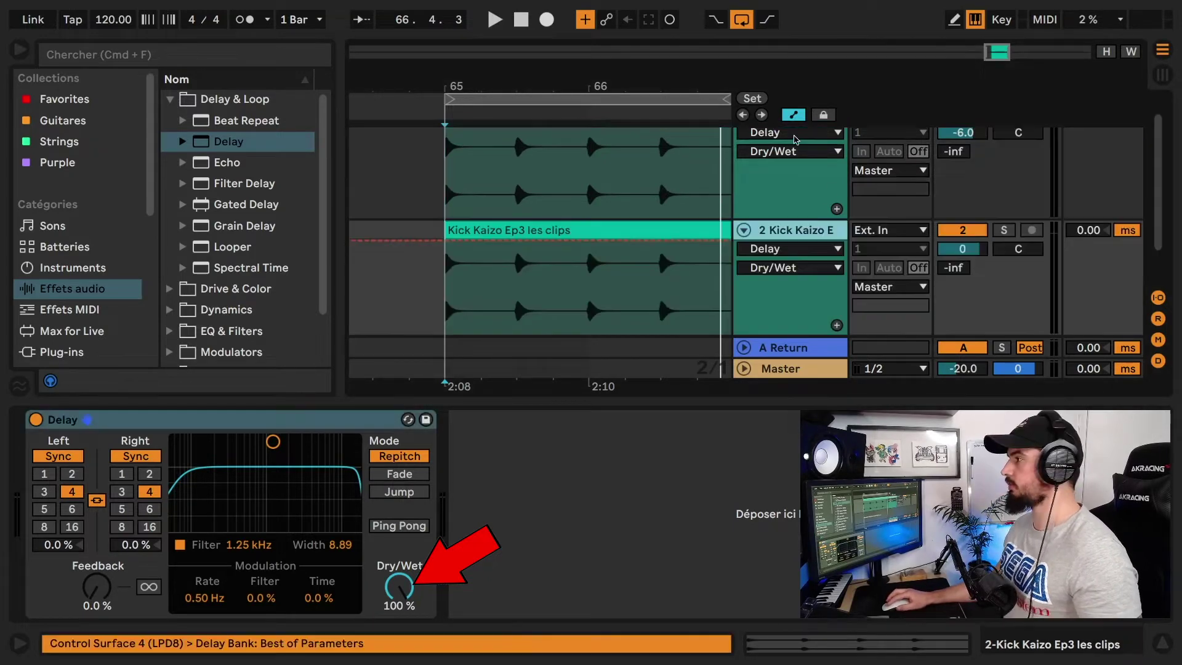
- Freeze and flatten the duplicated kick track to print its delayed audio
{"action": "right_click", "coordinate": [792, 231]}
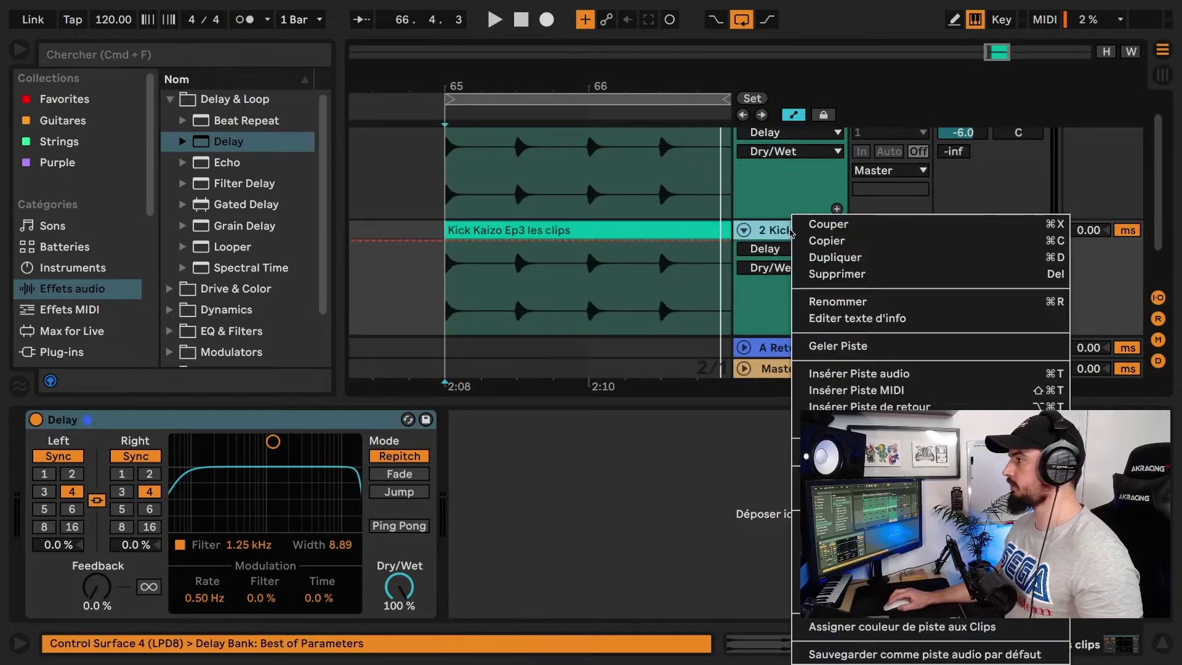
{"action": "left_click", "coordinate": [837, 345]}
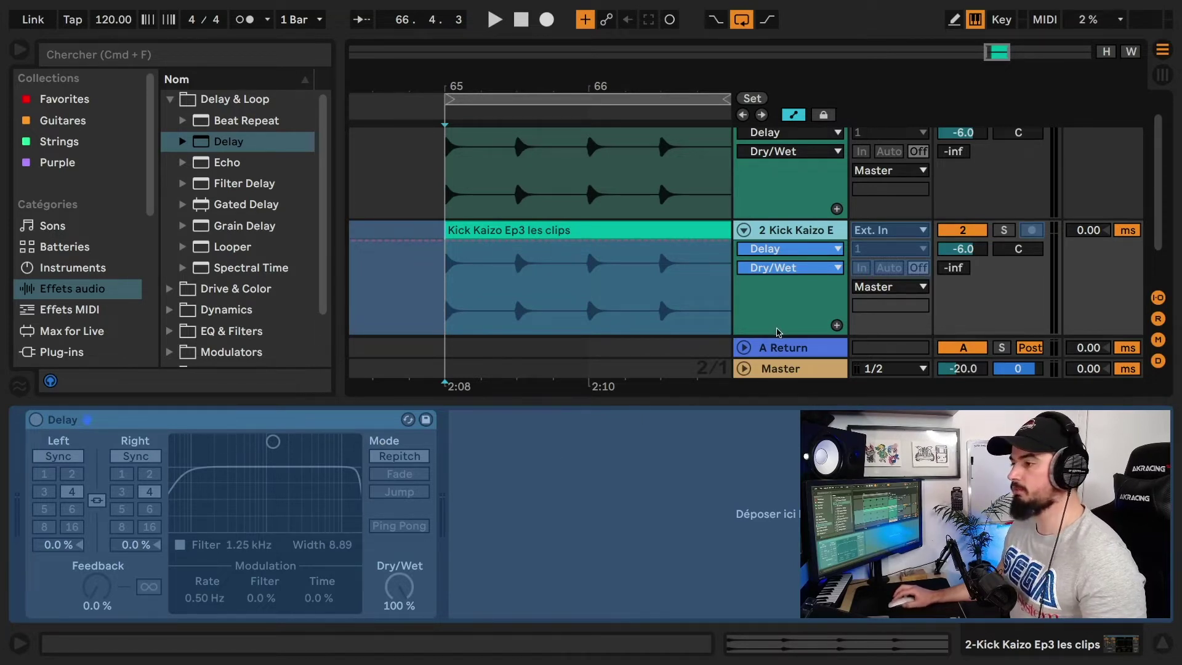
{"action": "right_click", "coordinate": [806, 236]}
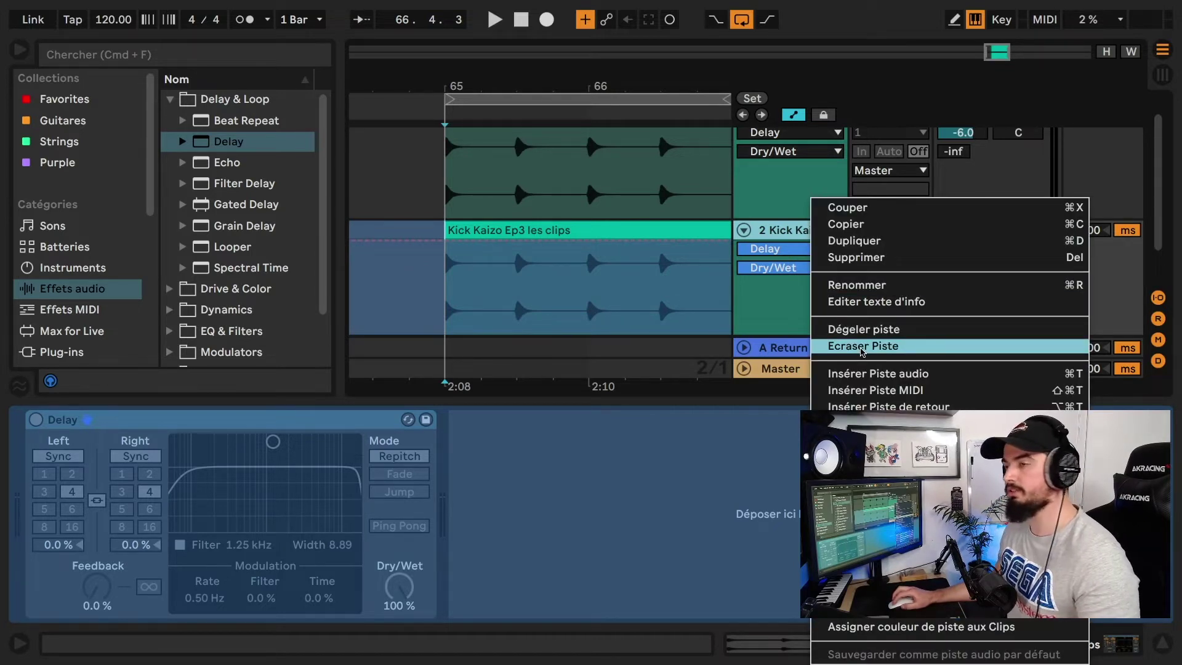
{"action": "left_click", "coordinate": [861, 349]}
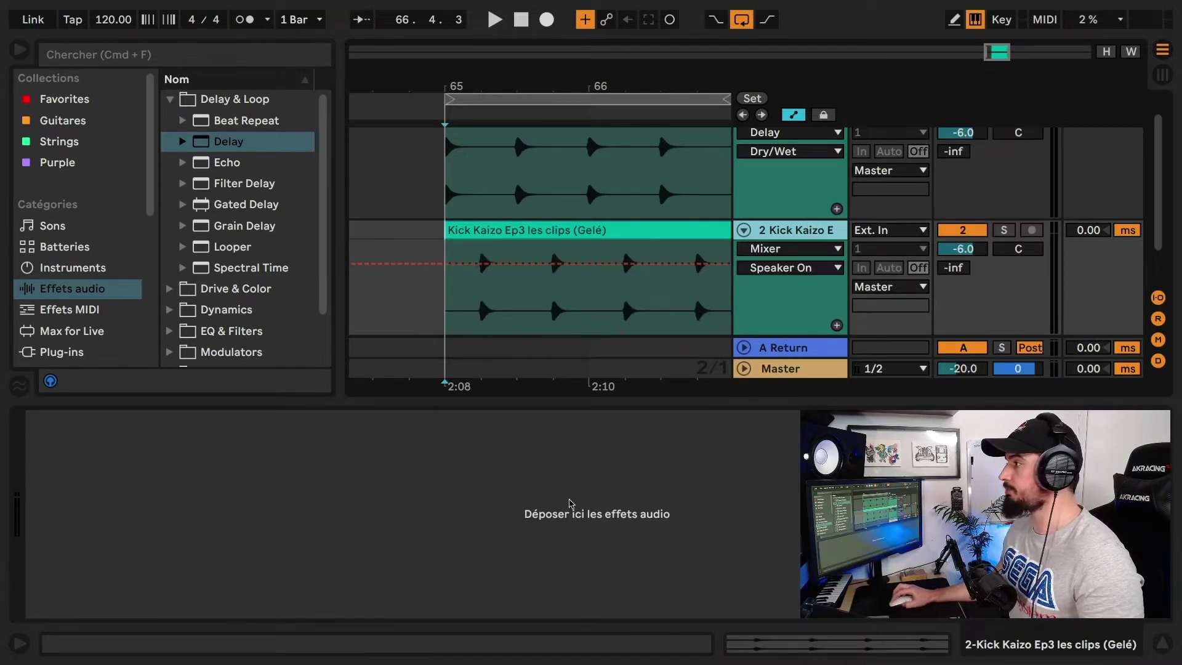
- Compare the flattened clip with the original, deactivate track 2 and select track 1
{"action": "scroll", "coordinate": [513, 269], "scroll_direction": "down", "scroll_amount": 1}
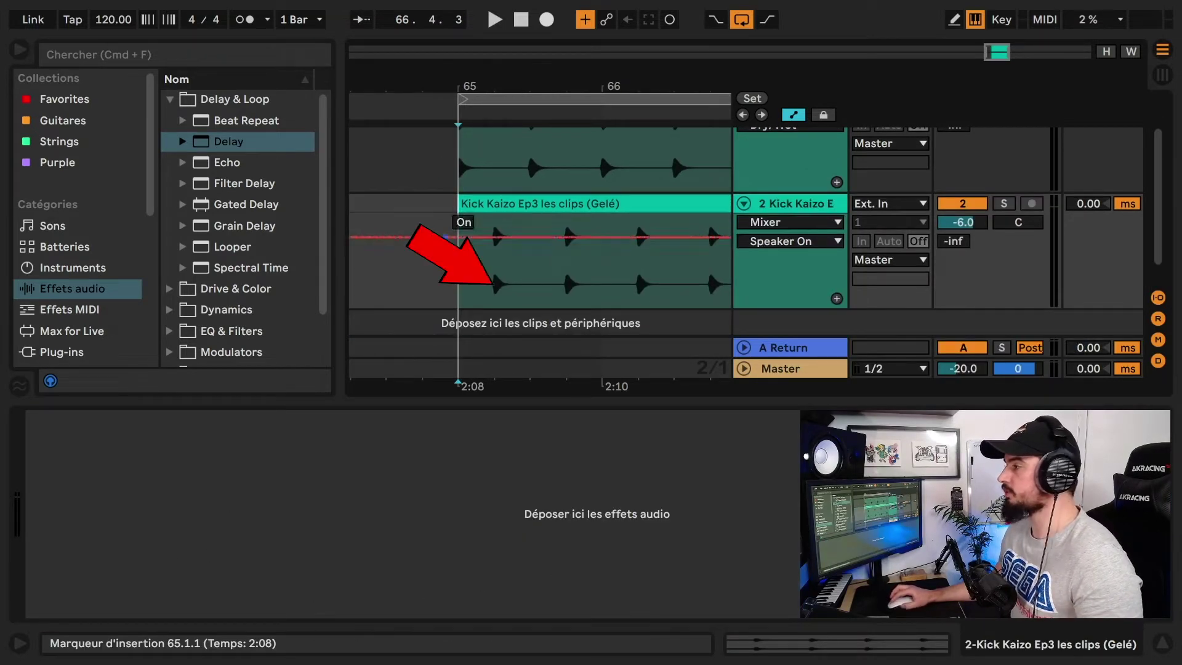
{"action": "scroll", "coordinate": [983, 199], "scroll_direction": "up", "scroll_amount": 1}
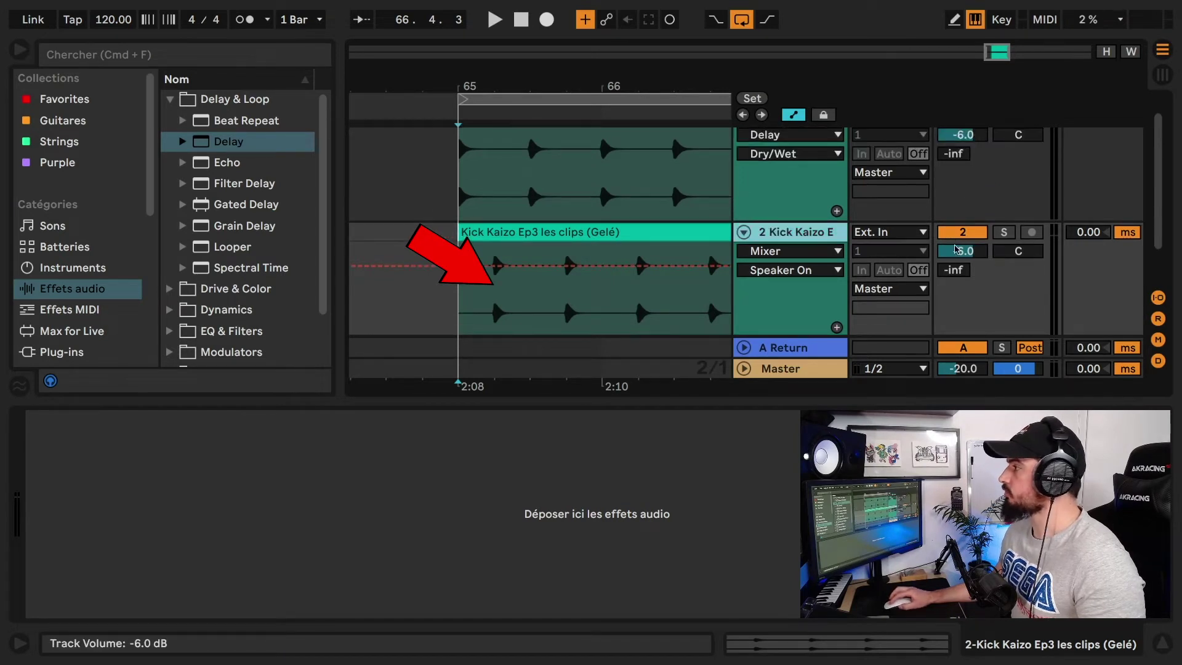
{"action": "scroll", "coordinate": [912, 127], "scroll_direction": "up", "scroll_amount": 1}
{"action": "left_click", "coordinate": [838, 135]}
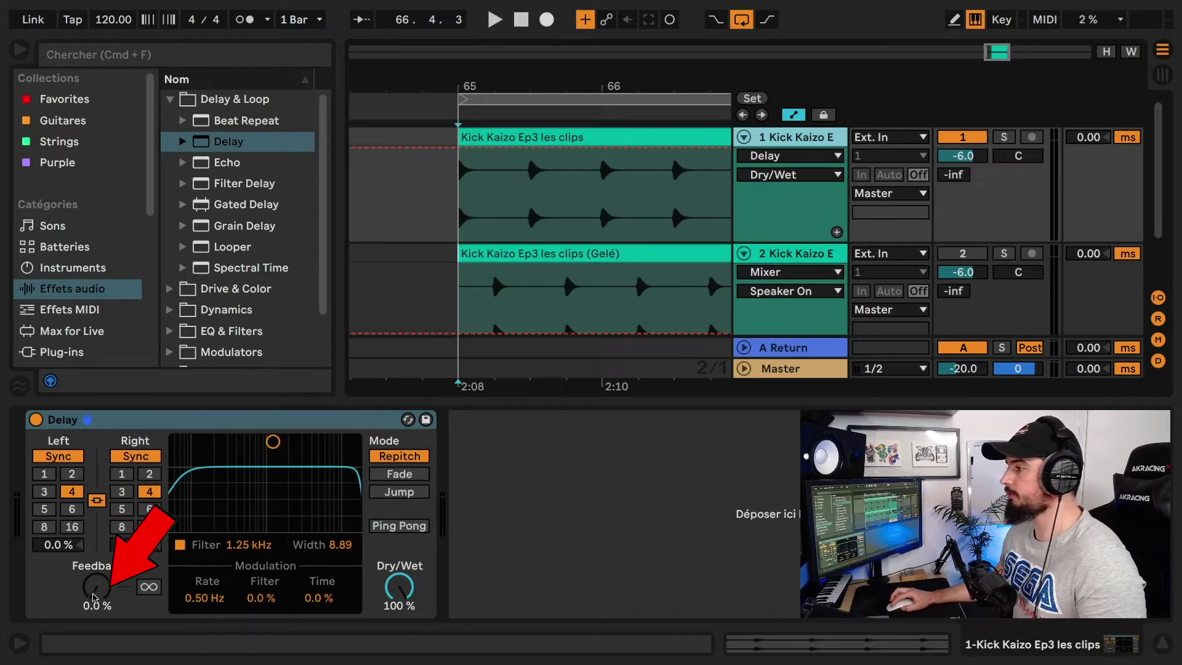
- During loop playback, raise the Delay's Feedback to 95% and lower Dry/Wet to 70%, then stop playback
{"action": "key", "text": "space"}
{"action": "left_click_drag", "start_coordinate": [94, 597], "coordinate": [95, 522]}
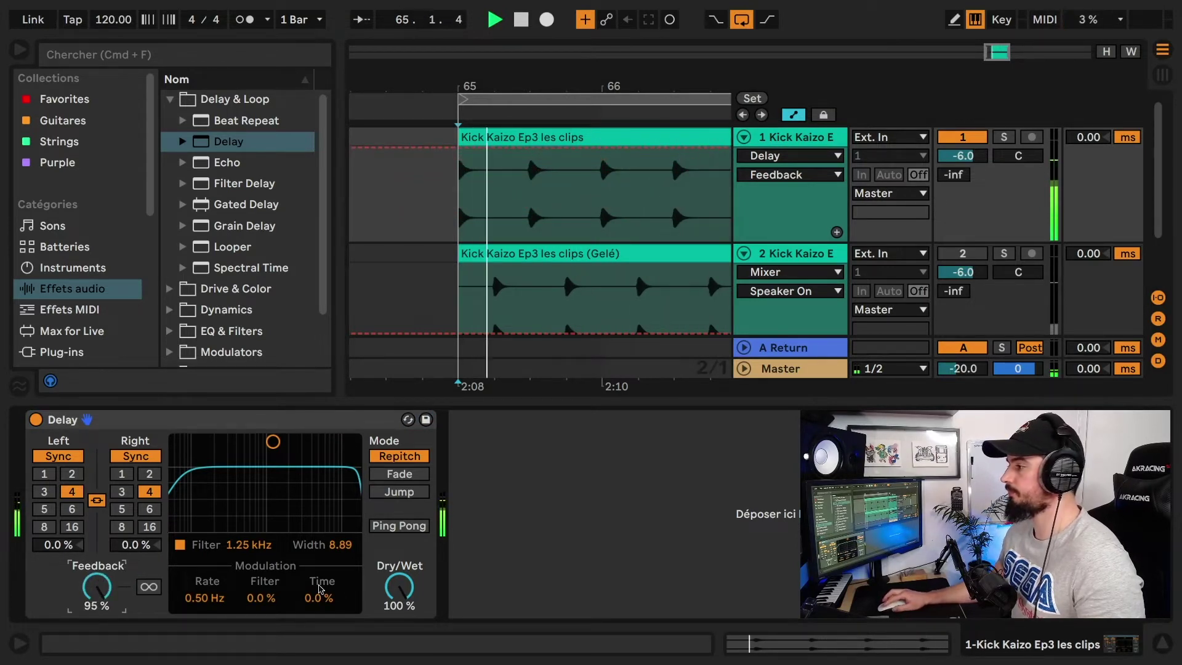
{"action": "left_click_drag", "start_coordinate": [399, 586], "coordinate": [399, 610]}
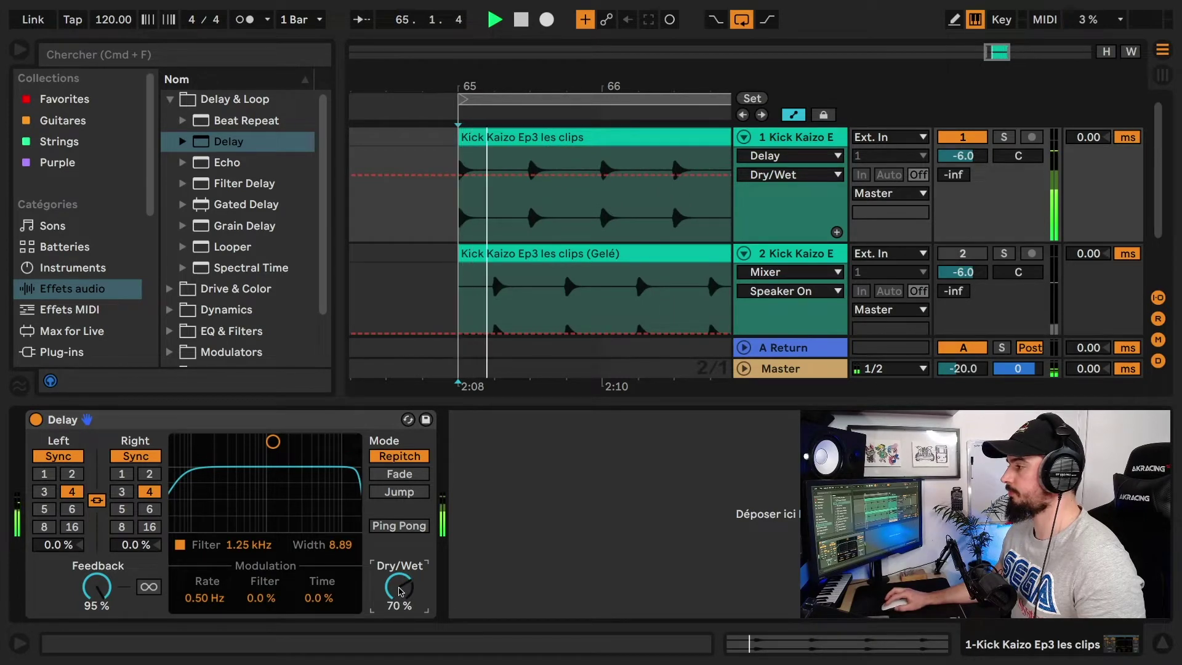
{"action": "key", "text": "space"}
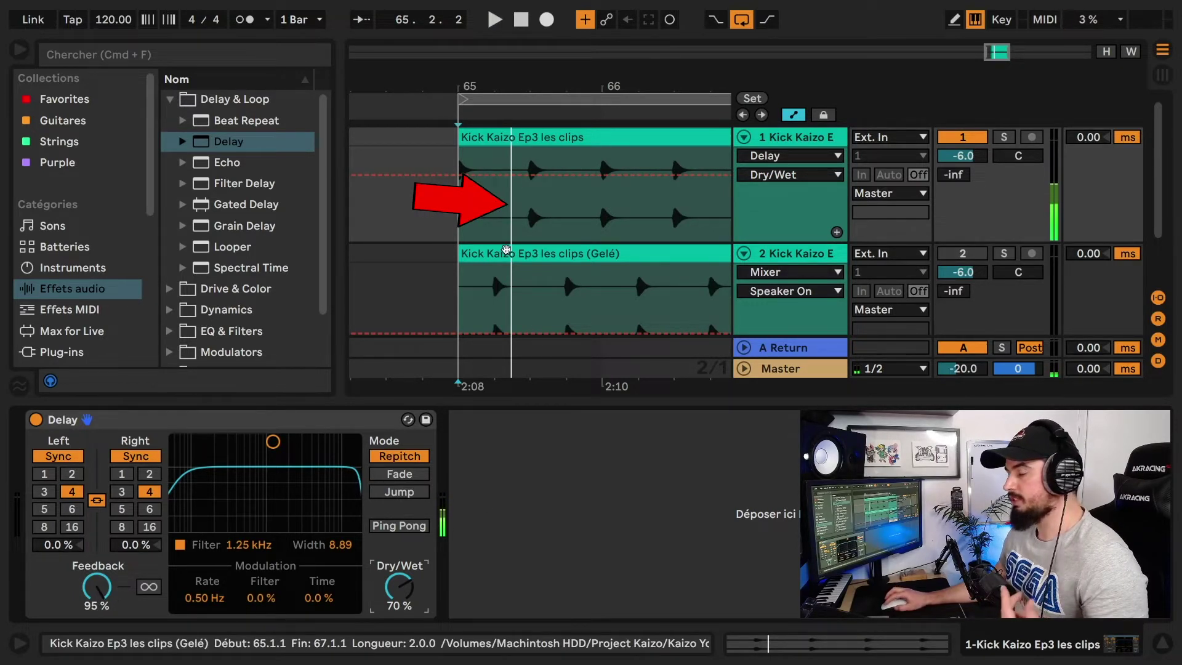
- Set Feedback to 0%, unlink the channels and set the right channel's delay to 2 sixteenths
{"action": "left_click_drag", "start_coordinate": [93, 585], "coordinate": [90, 592]}
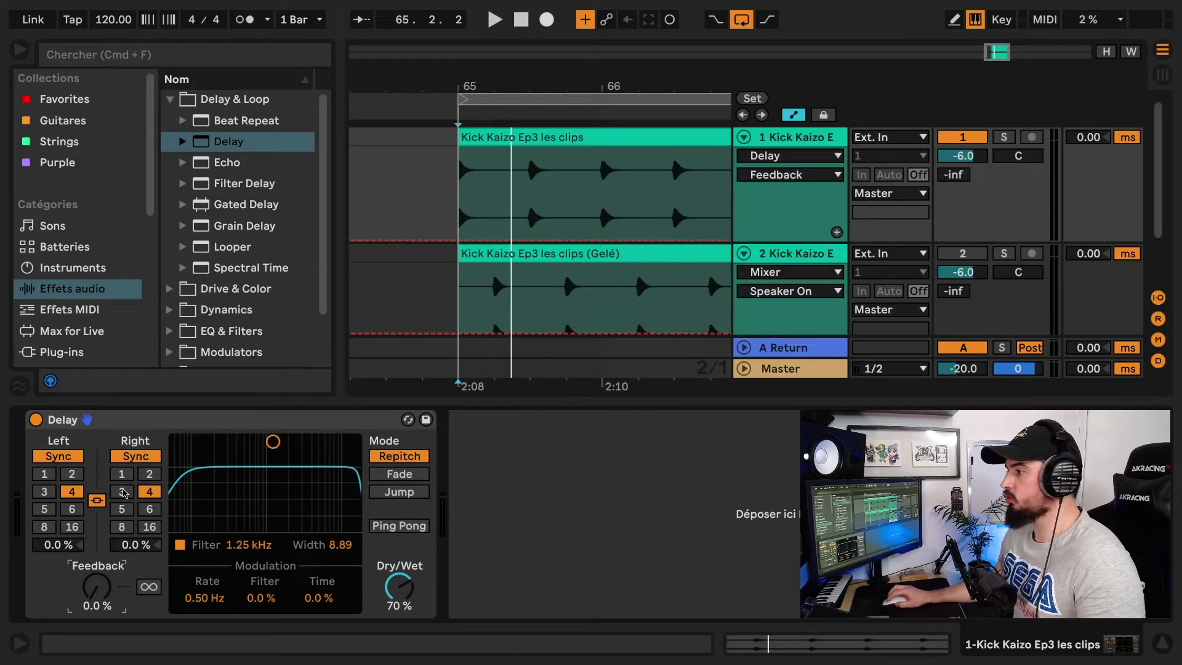
{"action": "left_click", "coordinate": [97, 500]}
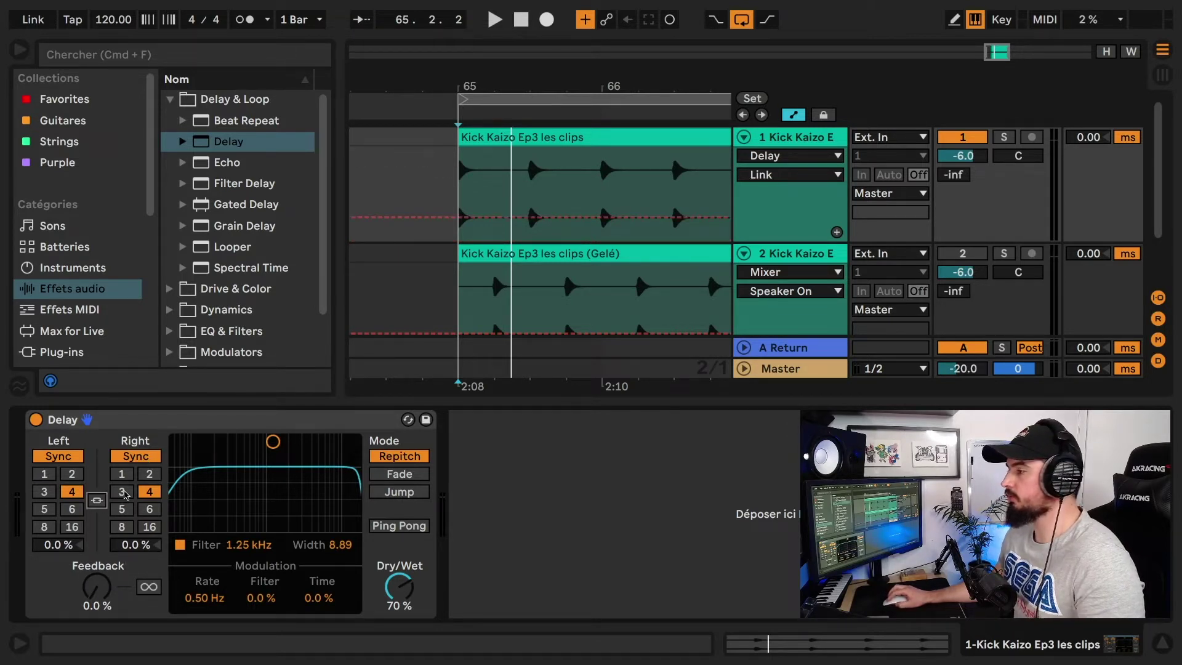
{"action": "left_click", "coordinate": [125, 494]}
{"action": "left_click", "coordinate": [121, 473]}
{"action": "left_click", "coordinate": [148, 475]}
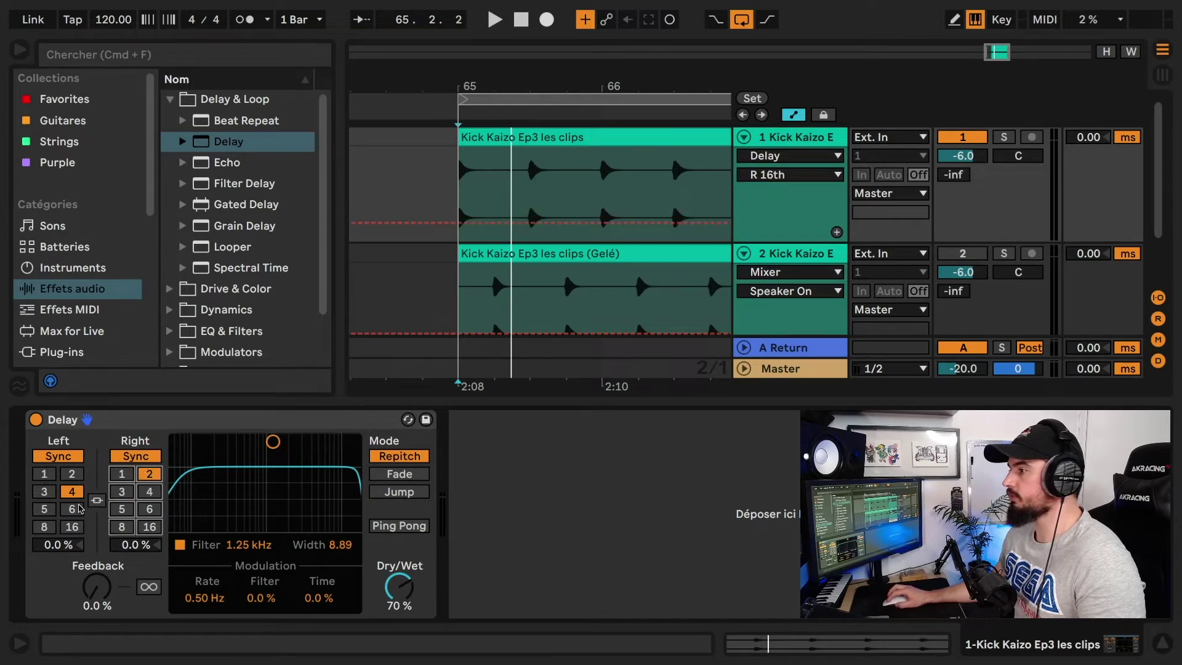
- Audition the loop with Feedback at 60% and the right channel on a free time of 214 ms
{"action": "key", "text": "space"}
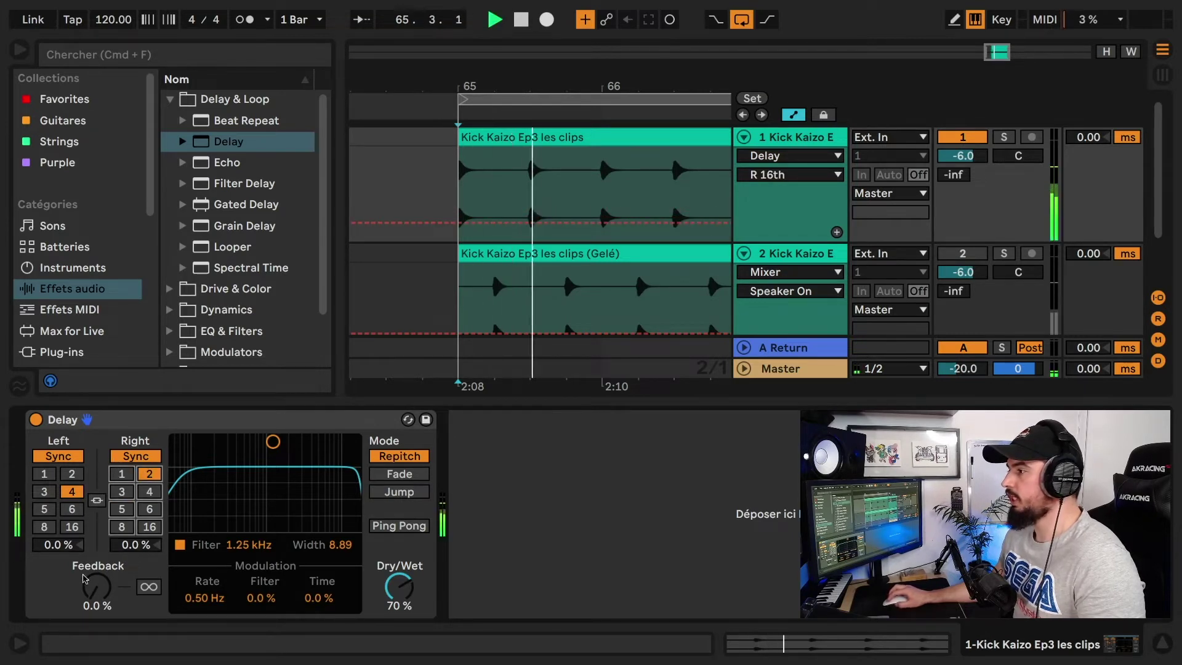
{"action": "left_click_drag", "start_coordinate": [93, 597], "coordinate": [92, 567]}
{"action": "left_click", "coordinate": [135, 456]}
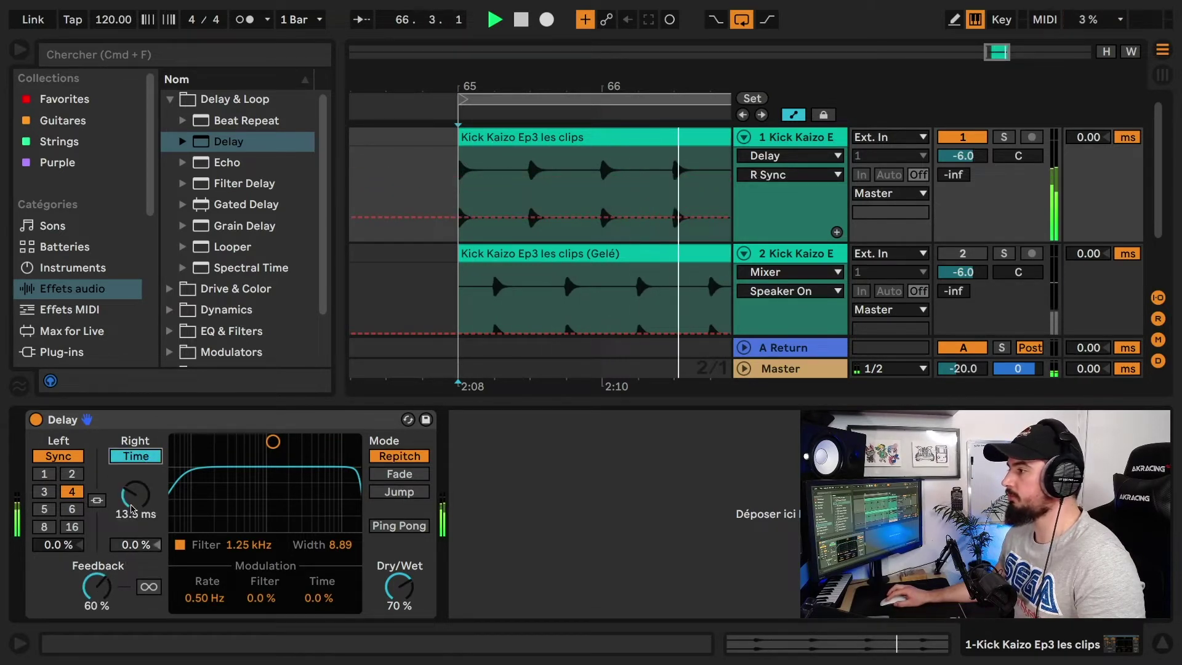
{"action": "left_click_drag", "start_coordinate": [136, 495], "coordinate": [136, 468]}
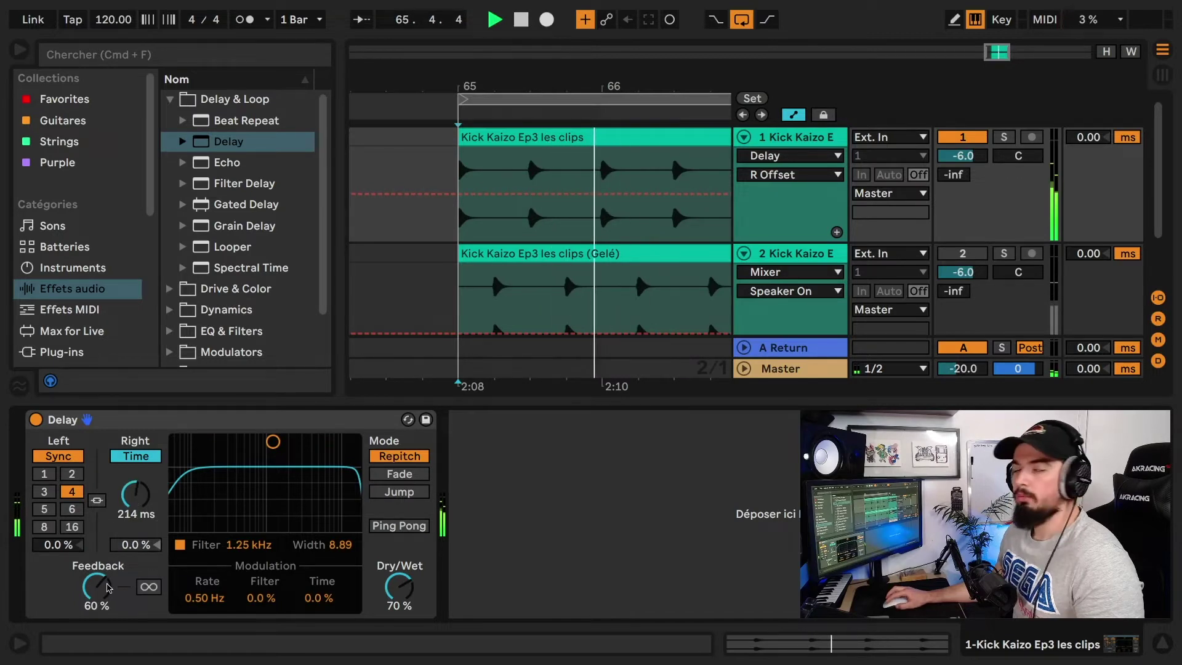
{"action": "key", "text": "space"}
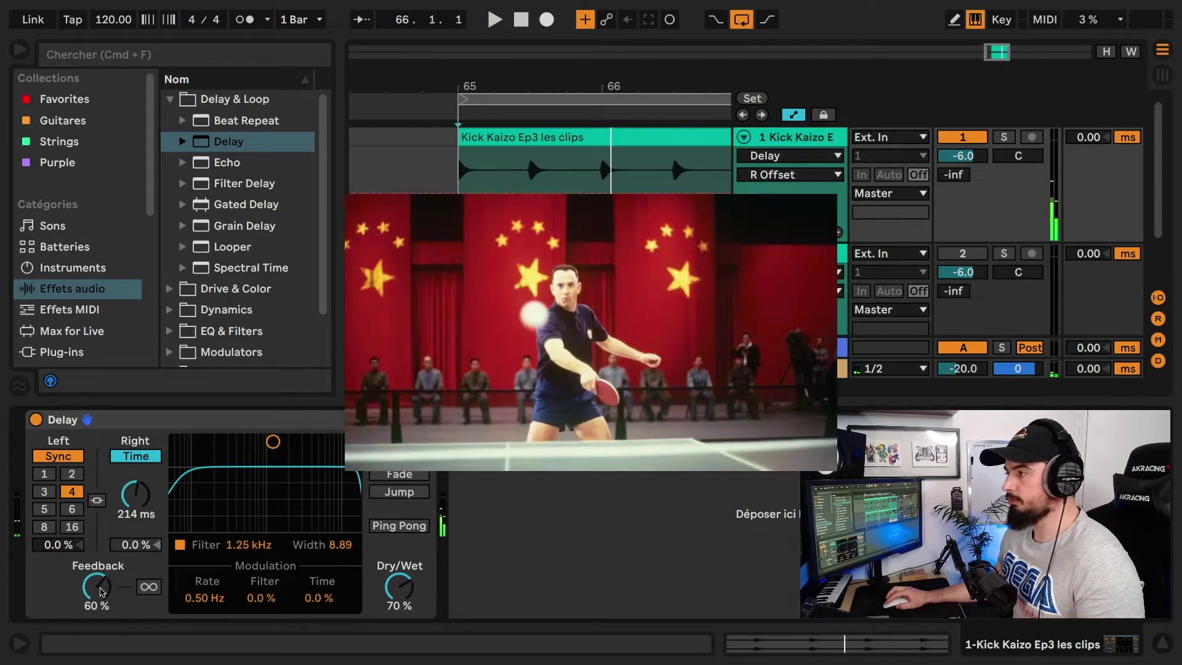
- Return the right channel to tempo sync and set the Delay's filter to 966 Hz with a width of 4.53
{"action": "left_click", "coordinate": [136, 457]}
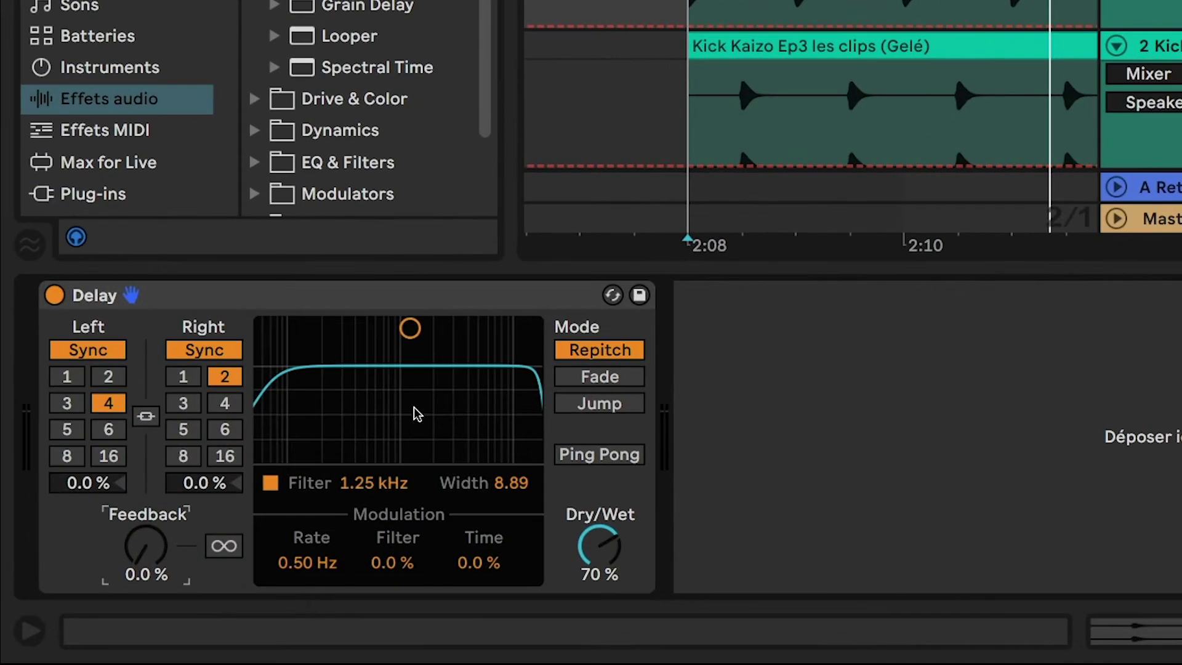
{"action": "left_click_drag", "start_coordinate": [410, 328], "coordinate": [399, 393]}
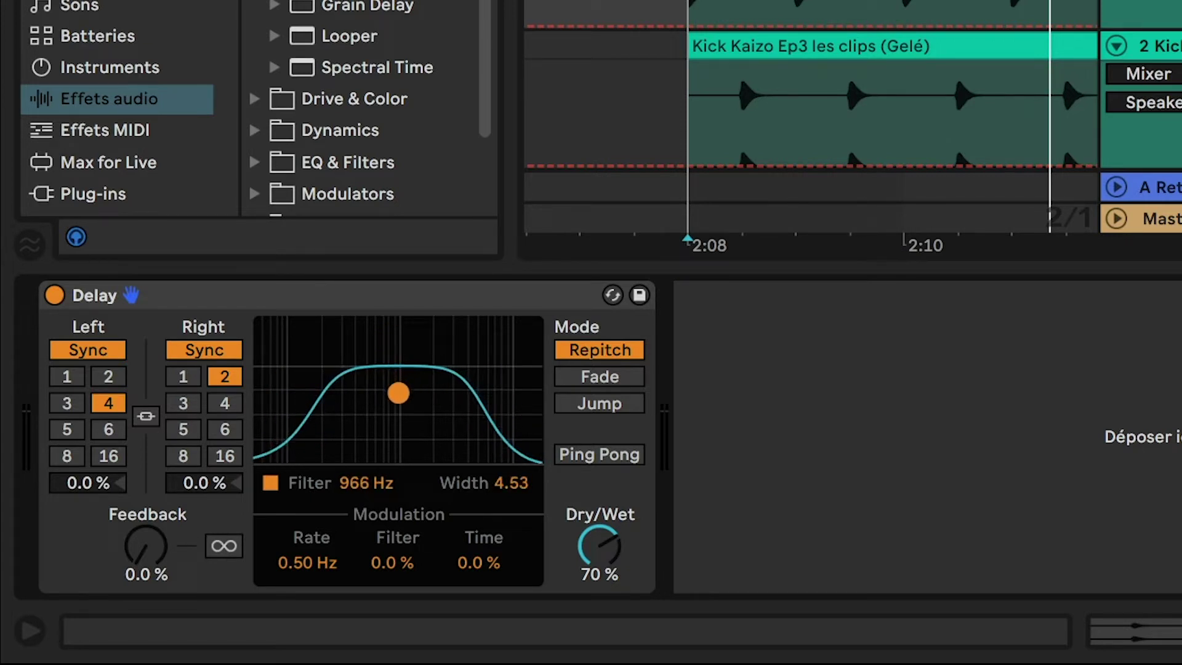
- Set the Delay's Dry/Wet to 65% and offset the left and right delay times by 33%, then audition the loop
{"action": "left_click_drag", "start_coordinate": [588, 541], "coordinate": [588, 591]}
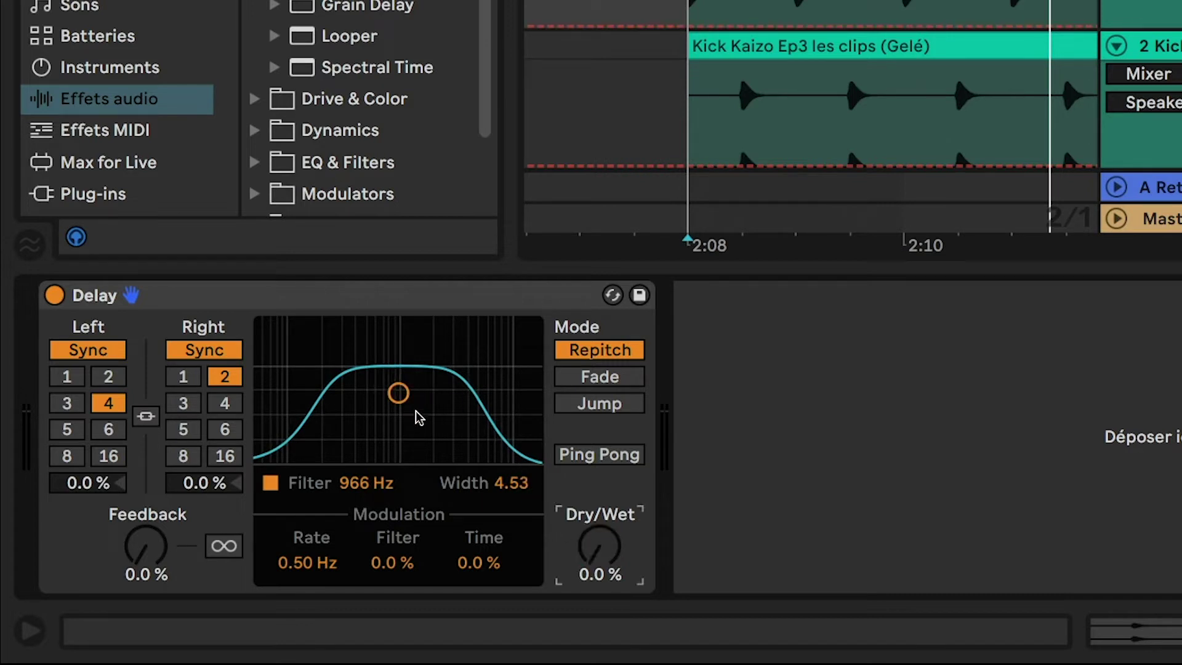
{"action": "left_click_drag", "start_coordinate": [597, 547], "coordinate": [597, 501]}
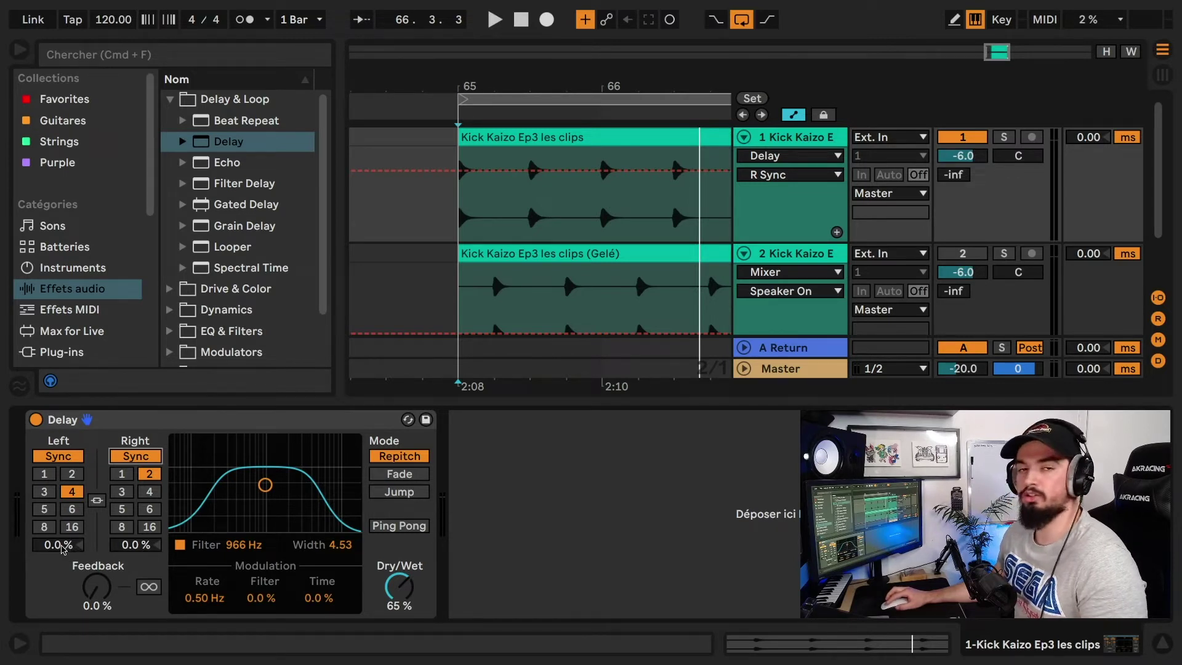
{"action": "left_click", "coordinate": [59, 545]}
{"action": "type", "text": "33"}
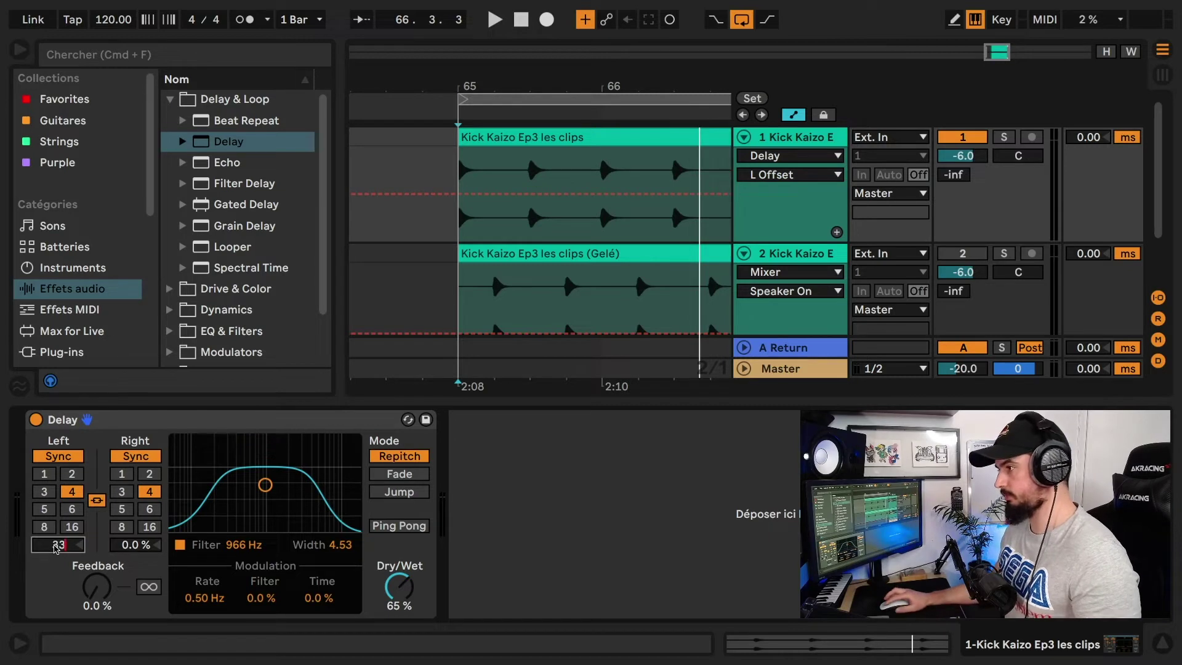
{"action": "left_click", "coordinate": [117, 541]}
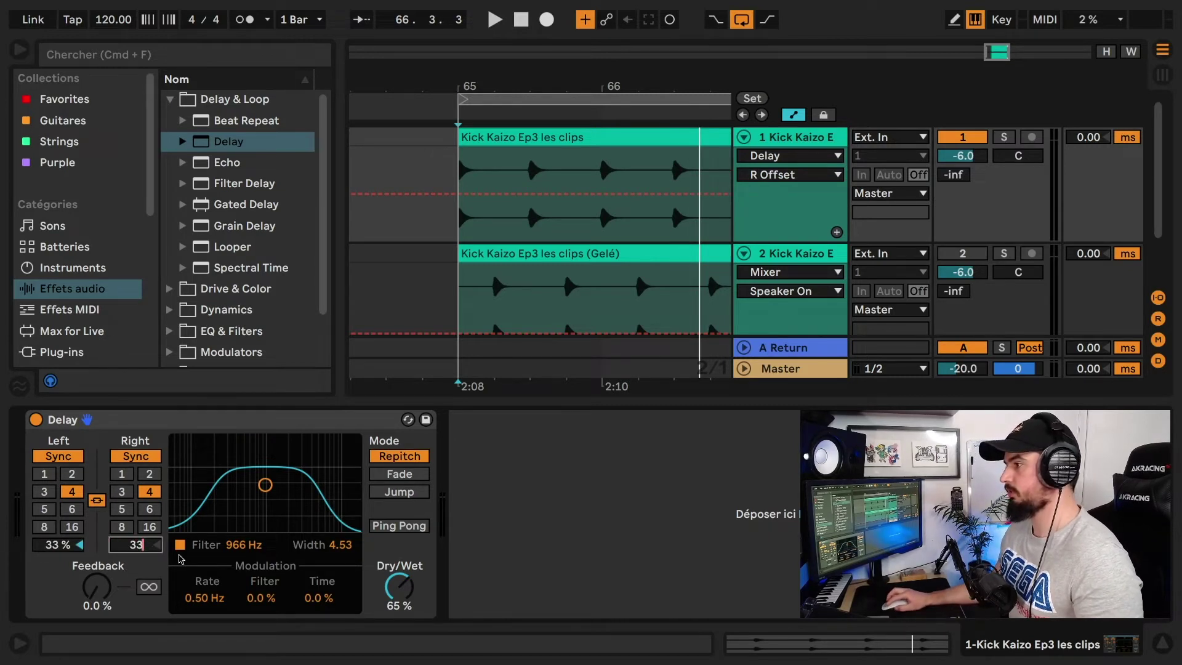
{"action": "key", "text": "space"}
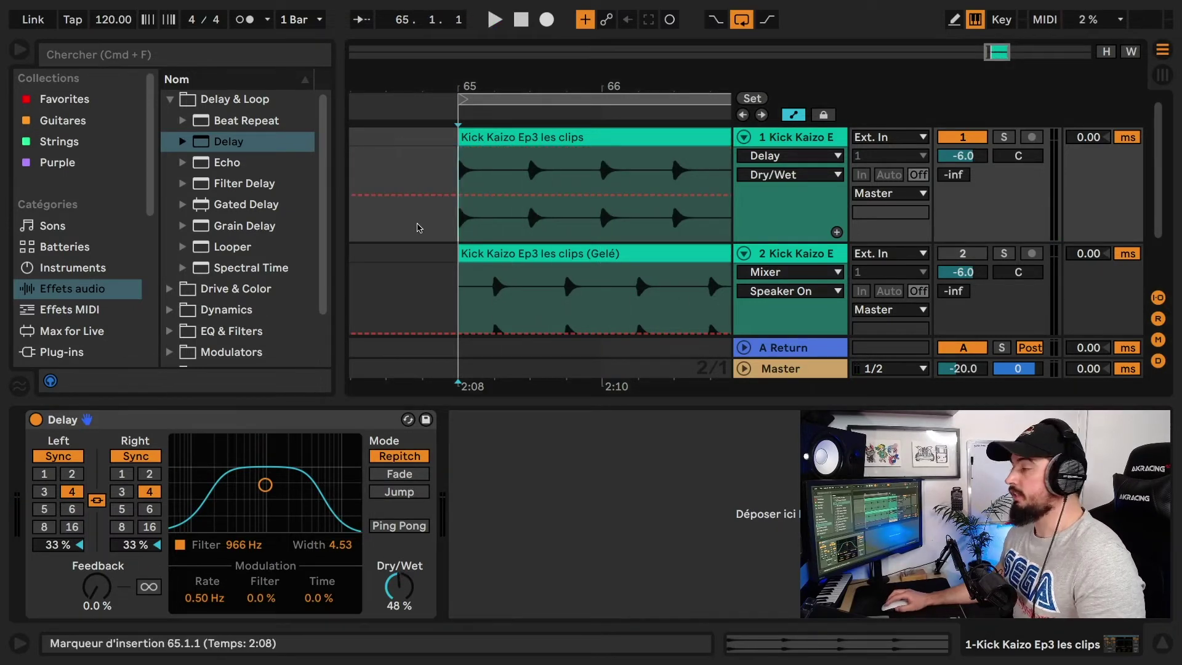
{"action": "right_click", "coordinate": [419, 227]}
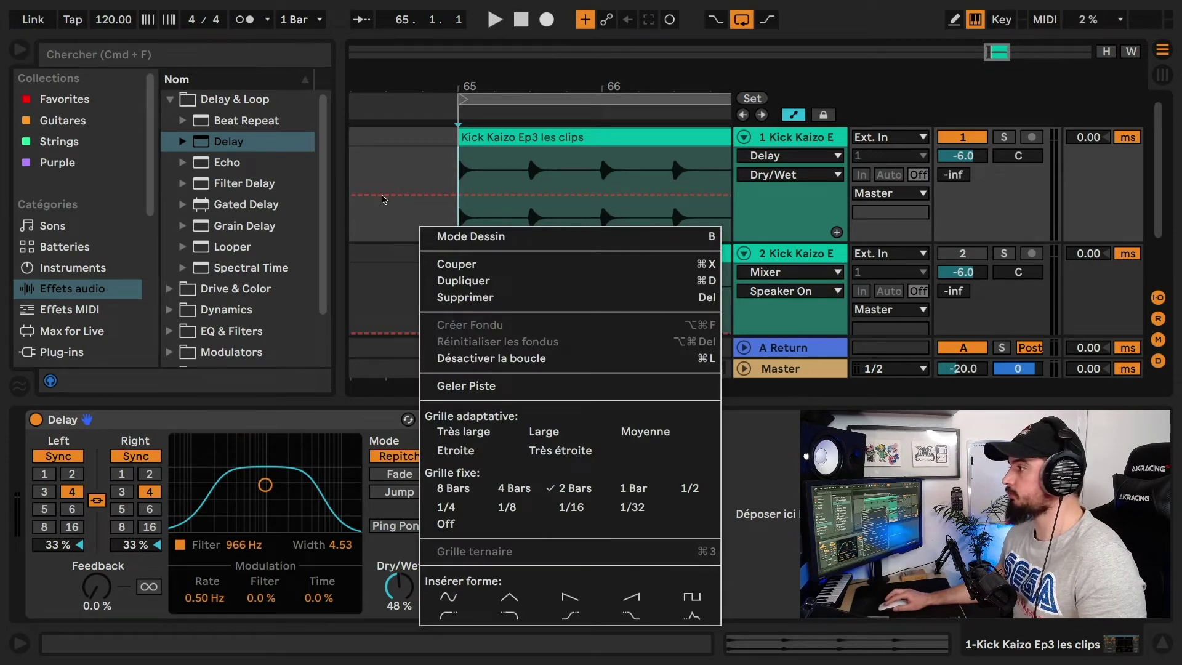
{"action": "left_click", "coordinate": [378, 221]}
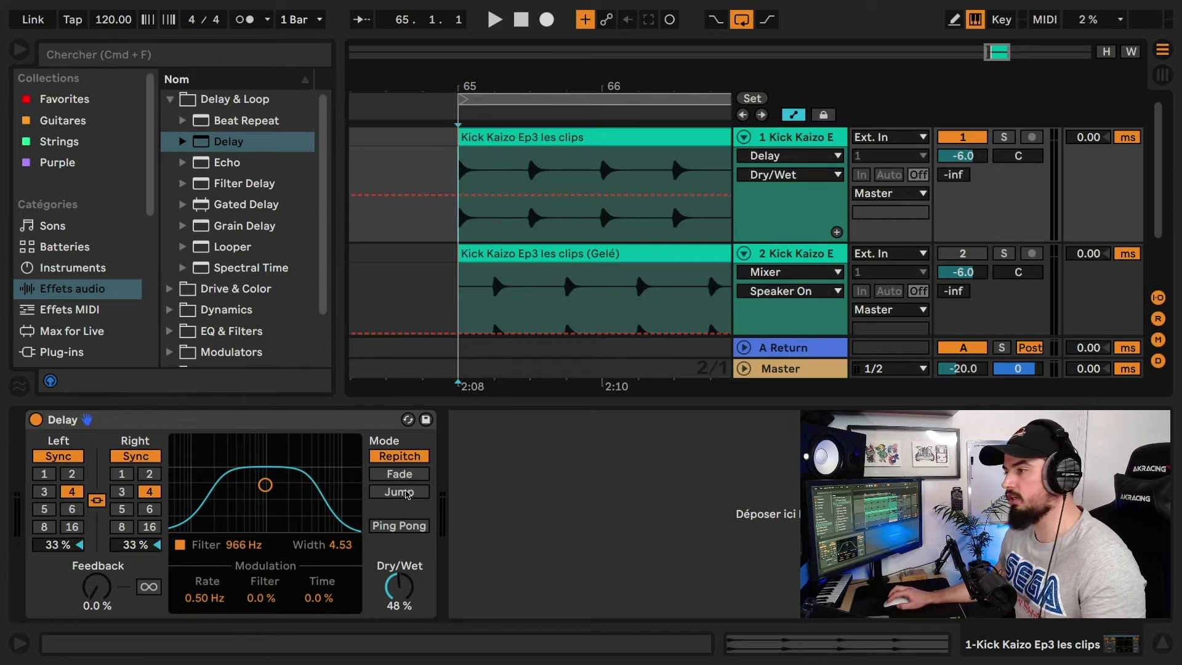
- Enable the Delay's Ping Pong mode and play the loop with Dry/Wet raised to 100%
{"action": "left_click", "coordinate": [399, 525]}
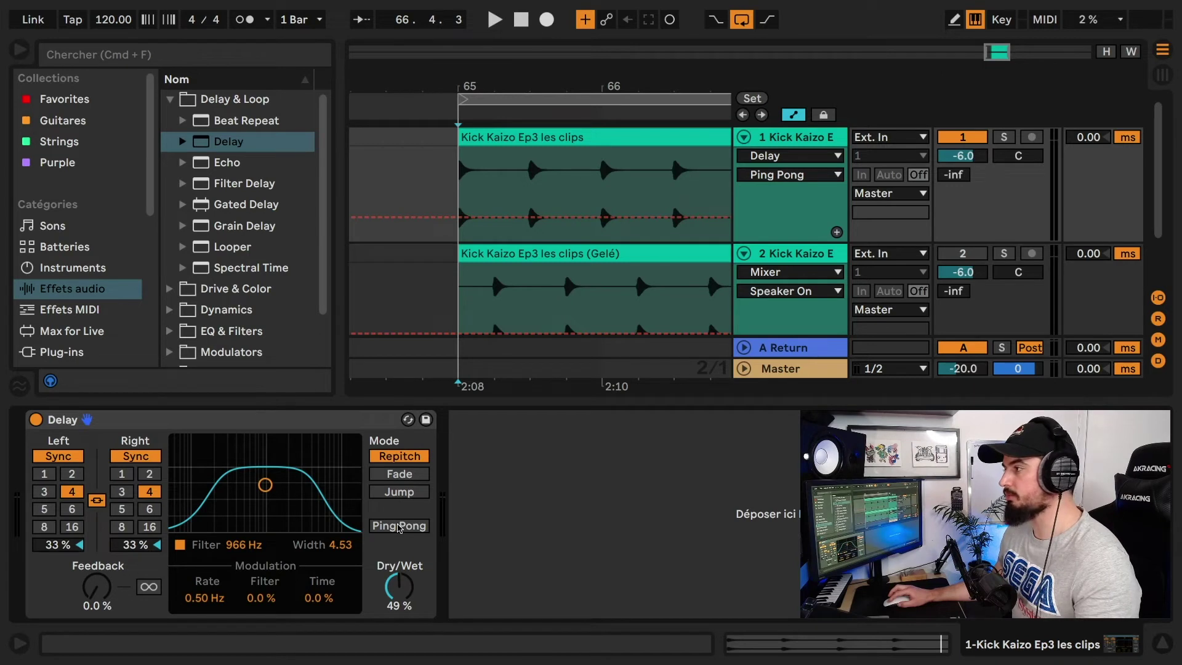
{"action": "left_click", "coordinate": [399, 526]}
{"action": "key", "text": "space"}
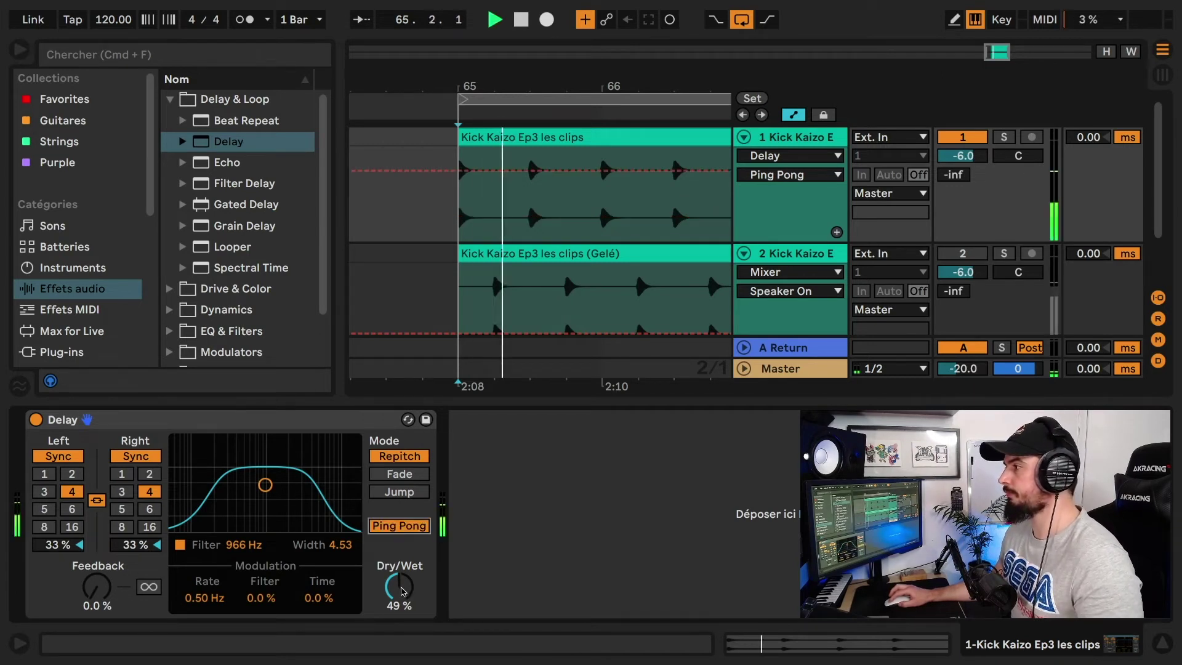
{"action": "left_click_drag", "start_coordinate": [403, 591], "coordinate": [403, 542]}
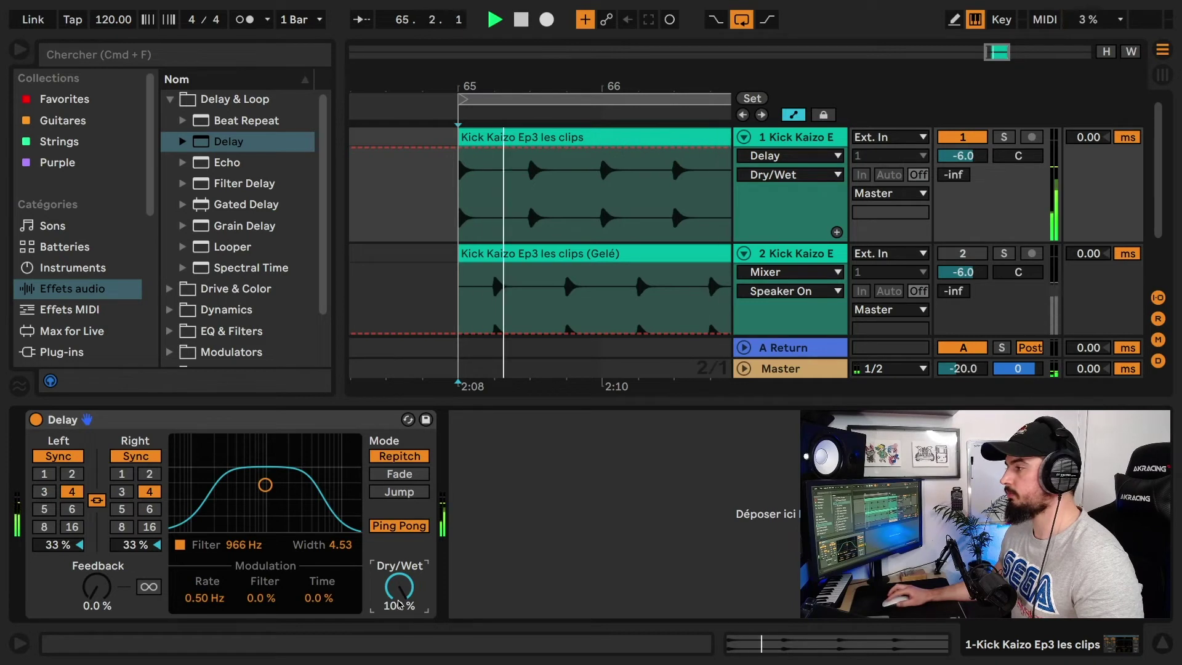
- Stop playback, reset the Delay's Dry/Wet to 50% and turn Ping Pong off
{"action": "key", "text": "space"}
{"action": "double_click", "coordinate": [399, 591]}
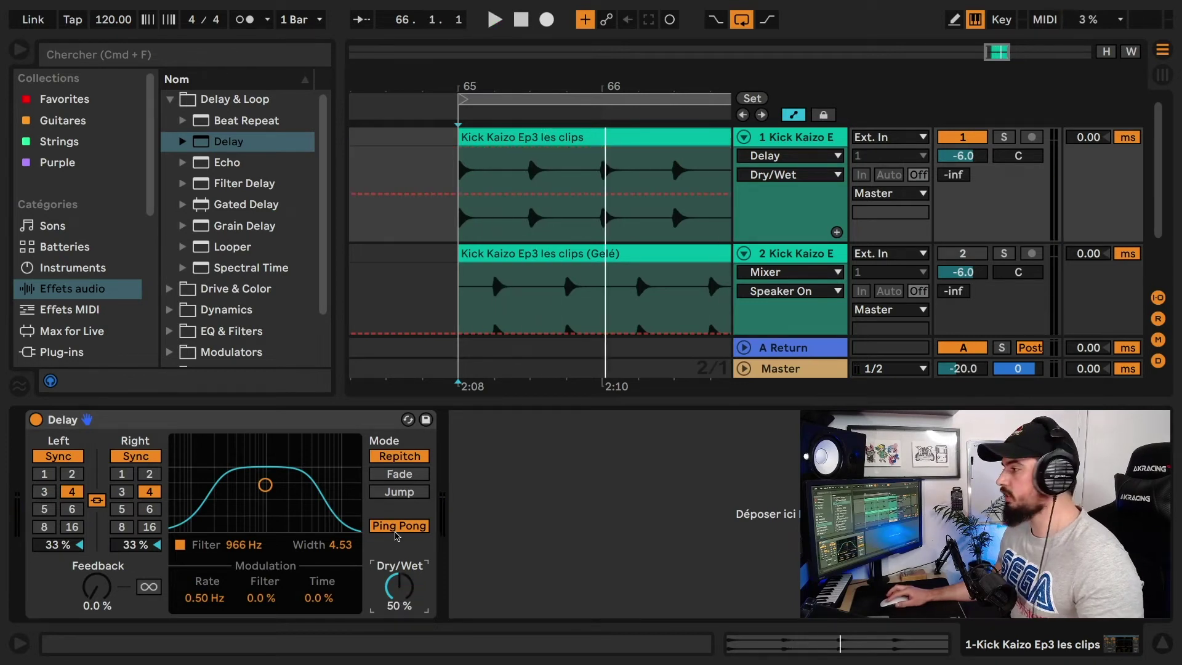
{"action": "left_click", "coordinate": [397, 530]}
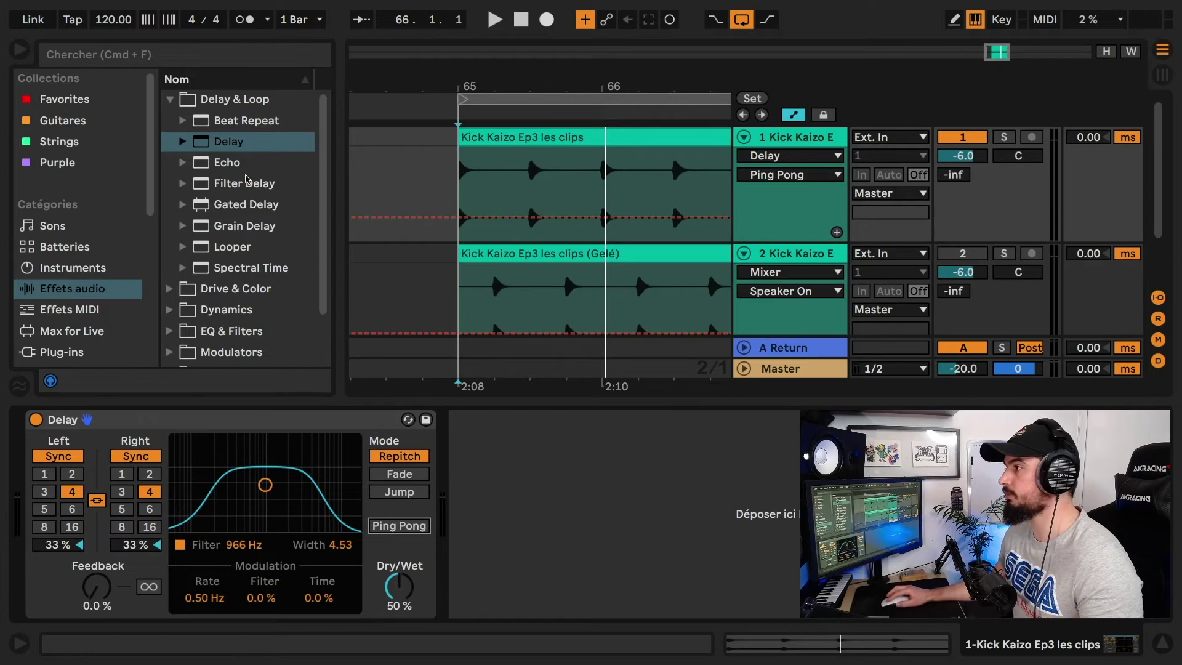
- Load Filter Delay in place of Delay on the first kick track and switch its three delay lines to Time mode and back to Sync
{"action": "left_click_drag", "start_coordinate": [234, 186], "coordinate": [471, 477]}
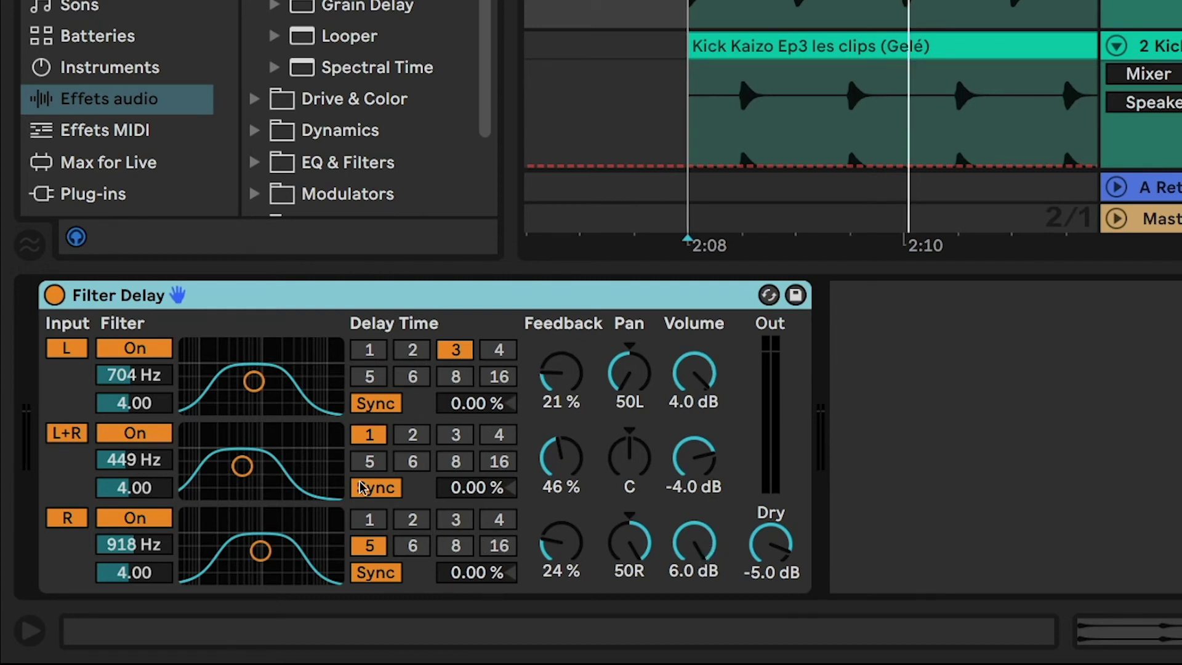
{"action": "left_click", "coordinate": [374, 406]}
{"action": "left_click", "coordinate": [376, 490]}
{"action": "left_click", "coordinate": [377, 572]}
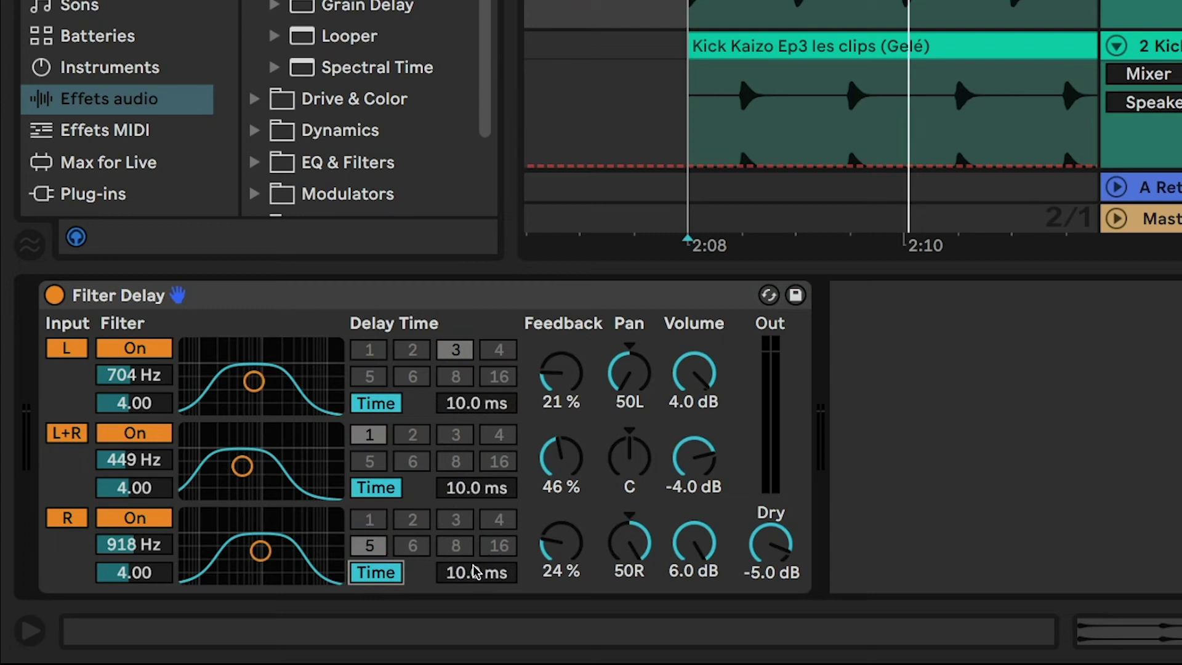
{"action": "left_click", "coordinate": [377, 404]}
{"action": "left_click", "coordinate": [376, 488]}
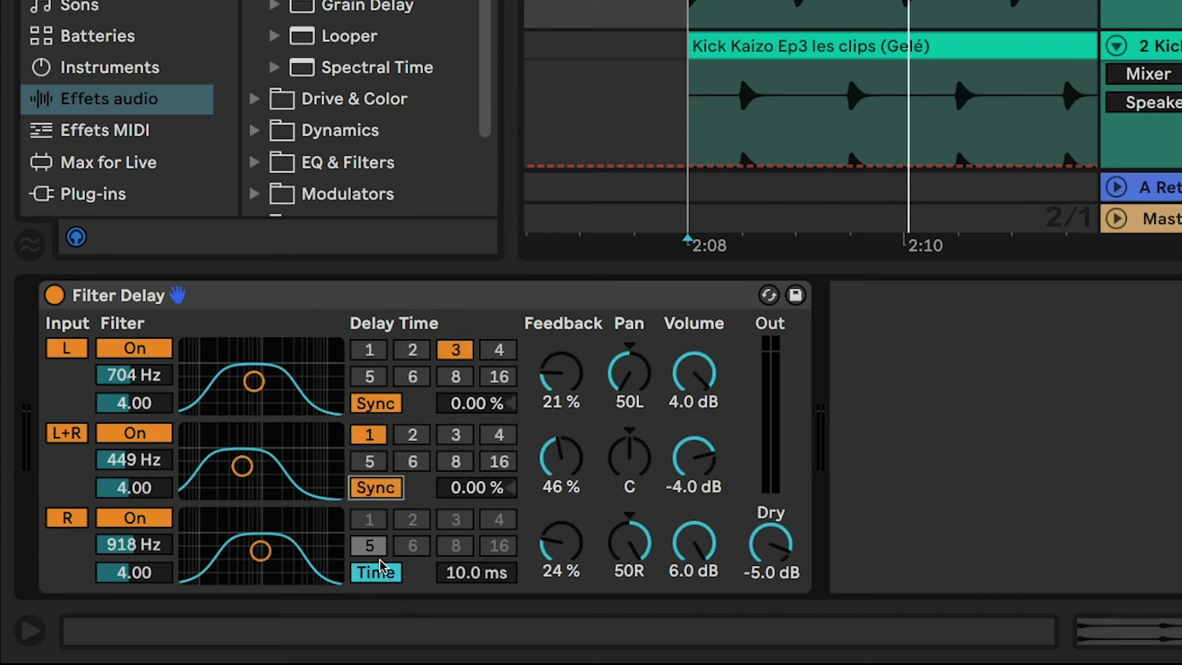
{"action": "left_click", "coordinate": [377, 571]}
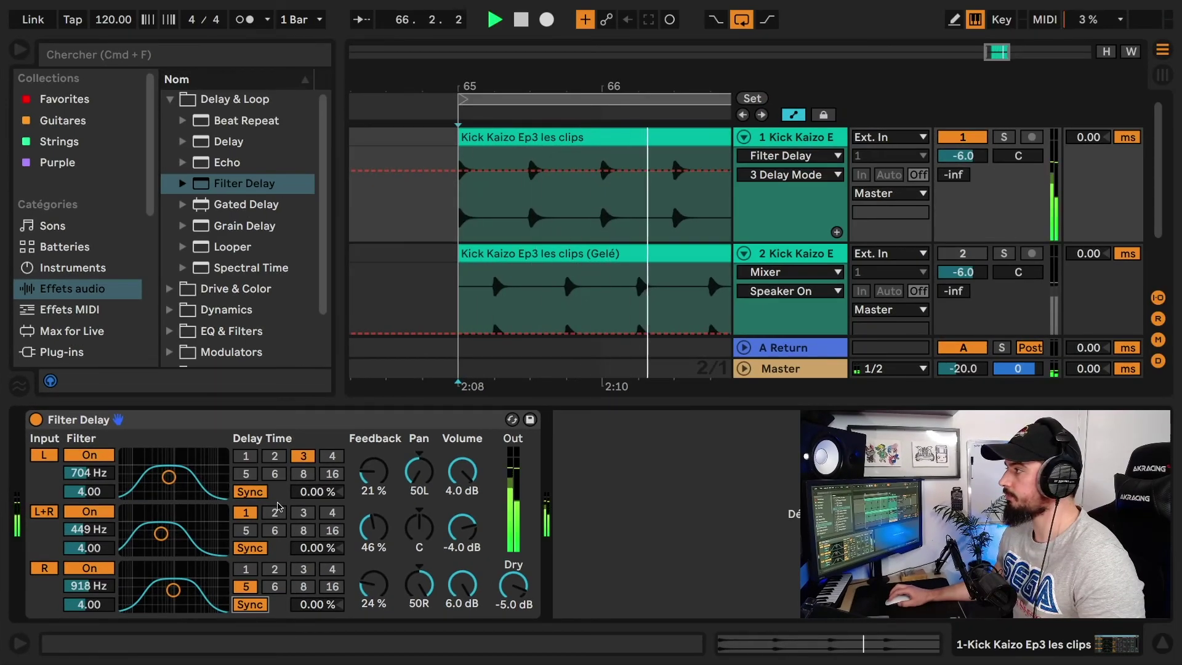
- Stop the loop playback and lower the Filter Delay's Dry level to -inf dB
{"action": "key", "text": "space"}
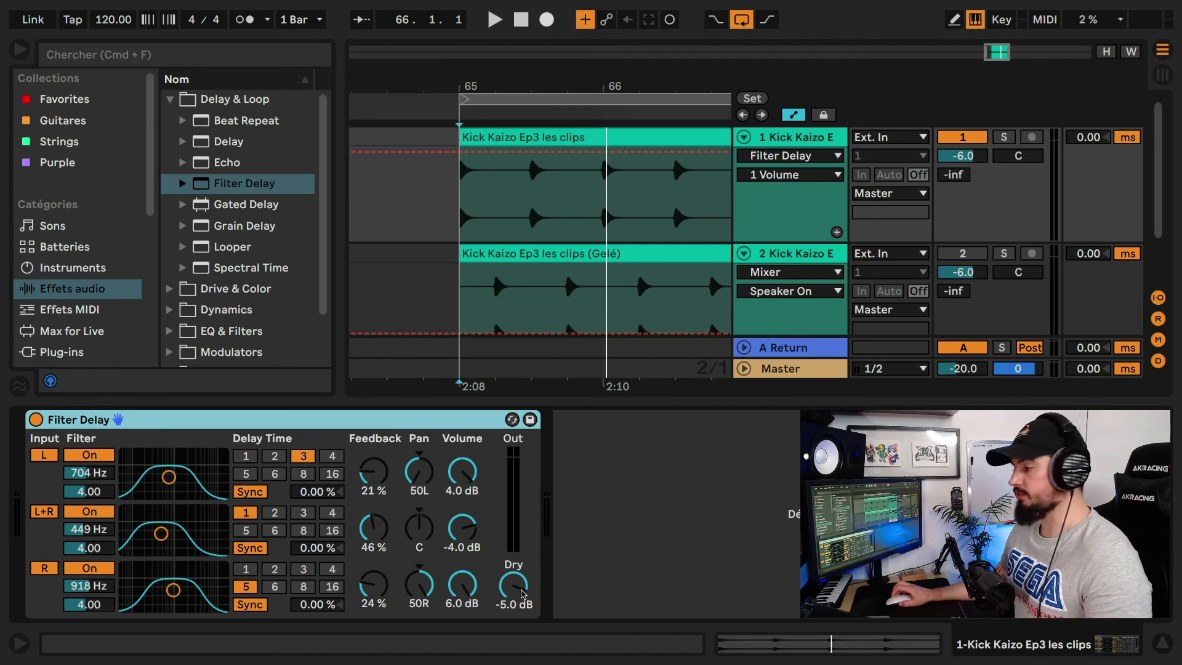
{"action": "left_click_drag", "start_coordinate": [522, 594], "coordinate": [508, 599]}
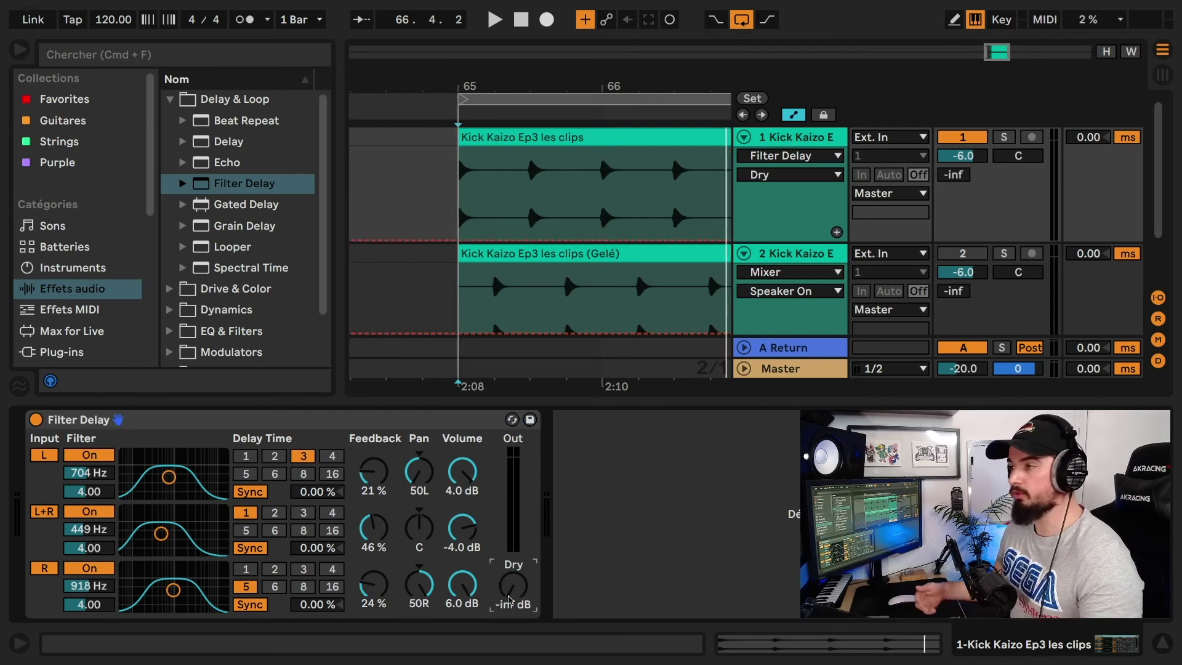